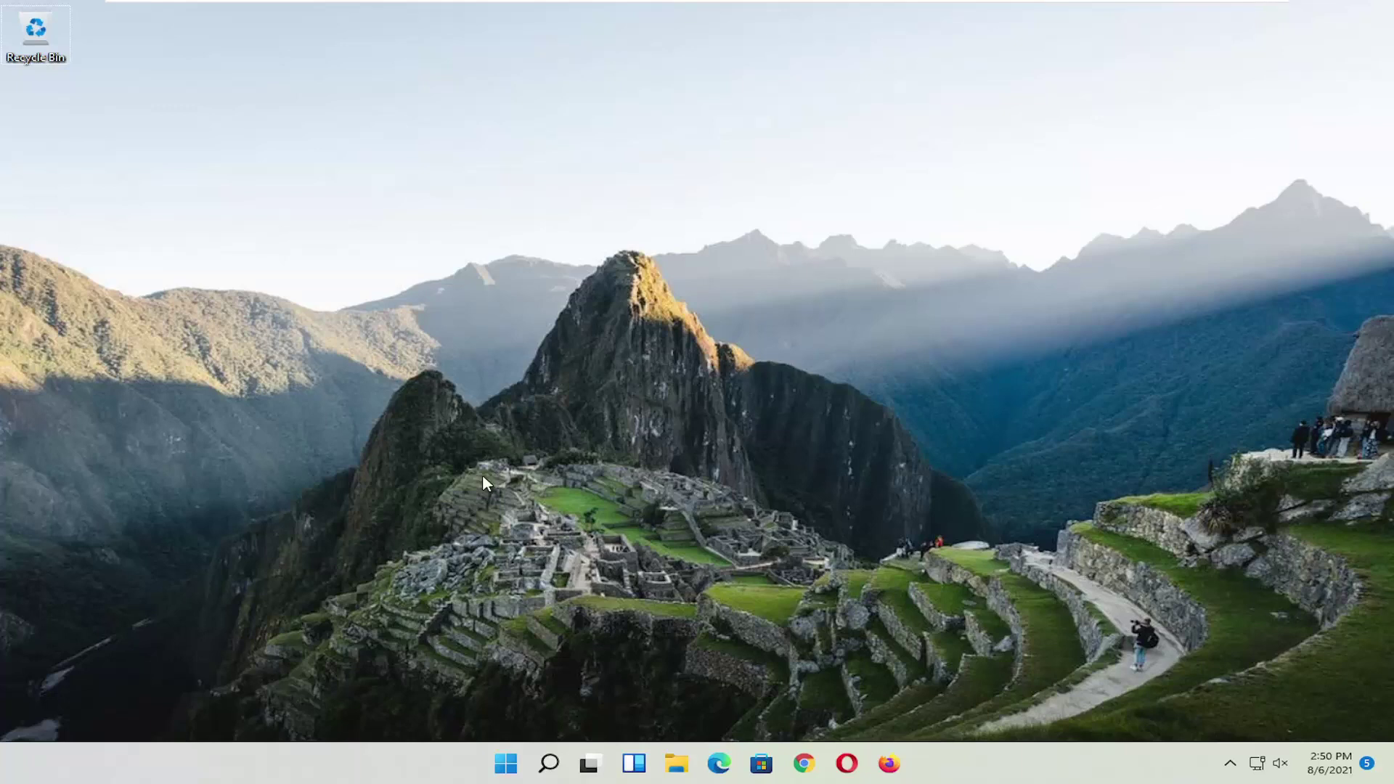
Step: Search for regedit and bring up Registry Editor's menu to run it as administrator
{"action": "left_click", "coordinate": [549, 764]}
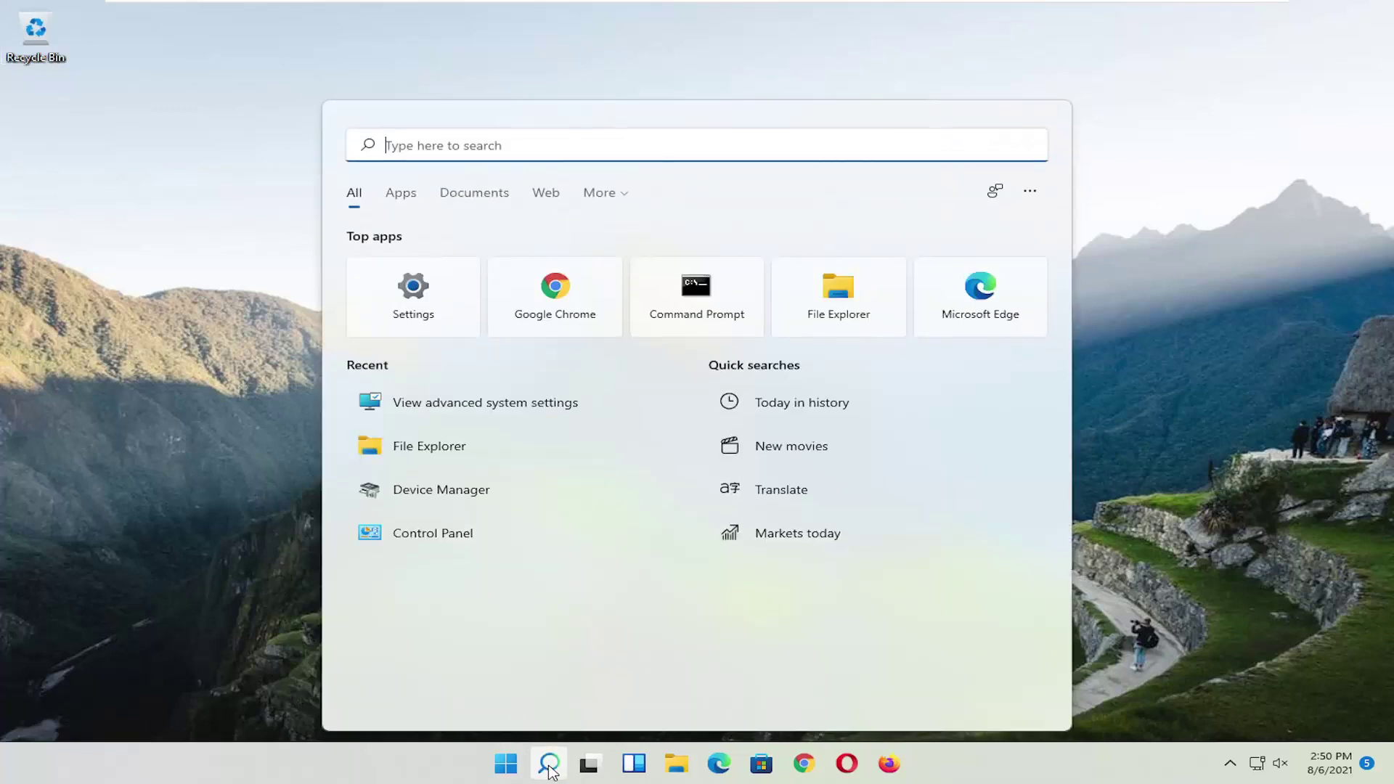
{"action": "type", "text": "reg"}
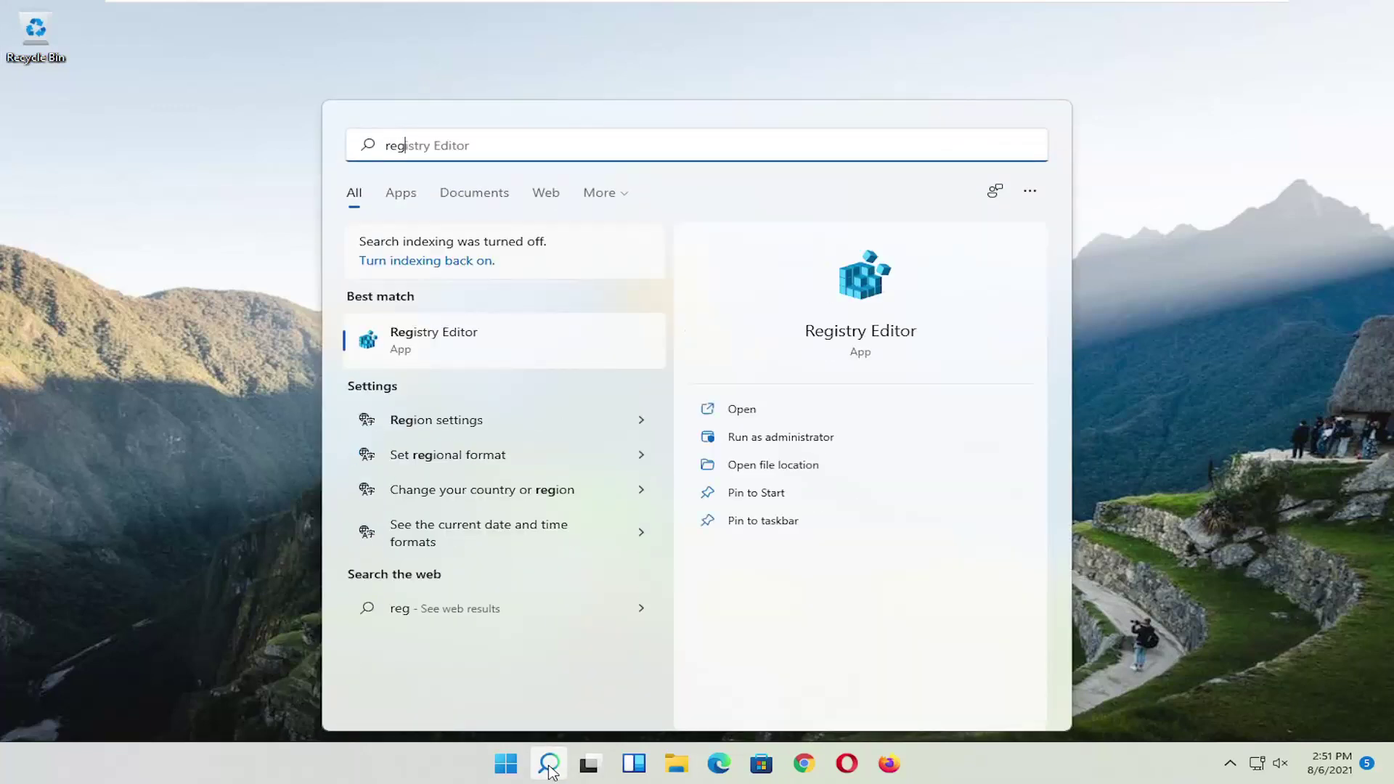
{"action": "type", "text": "edit"}
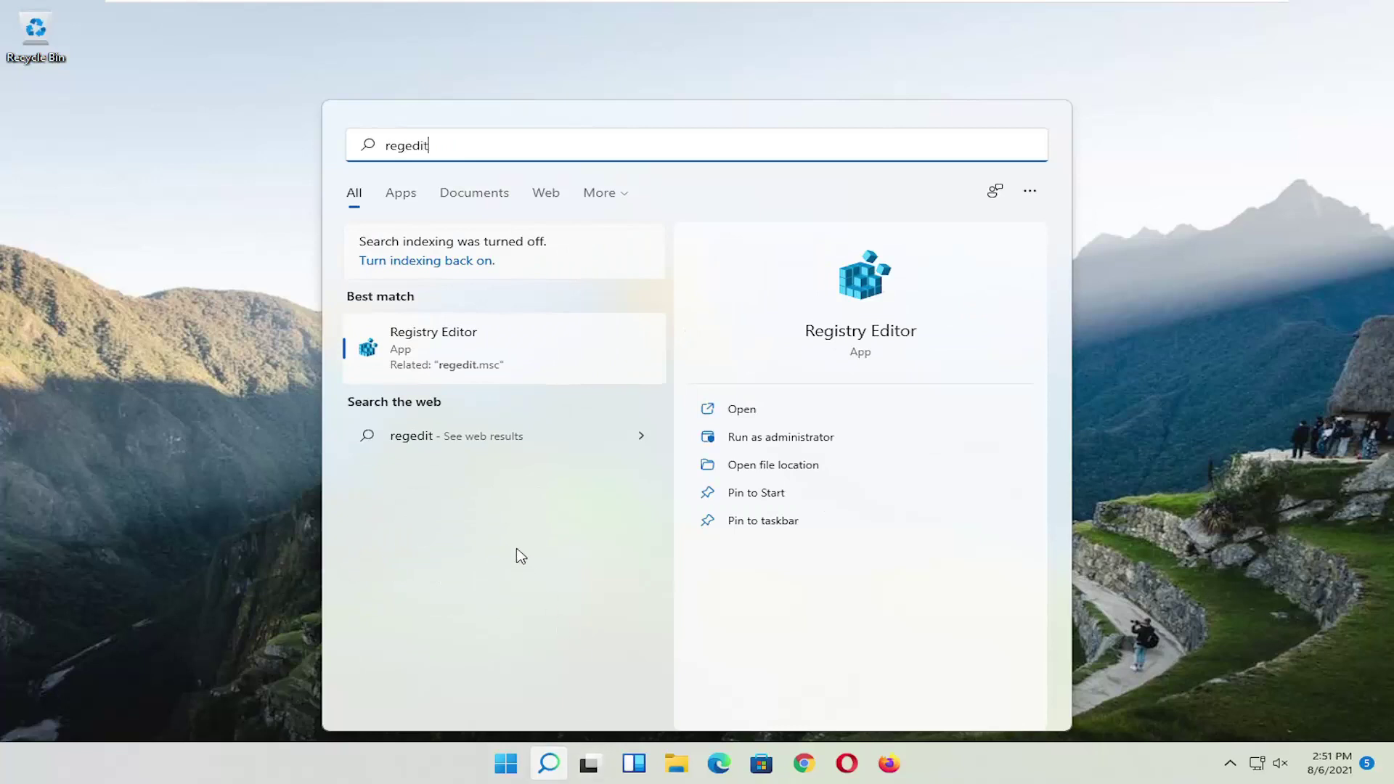
{"action": "right_click", "coordinate": [444, 349]}
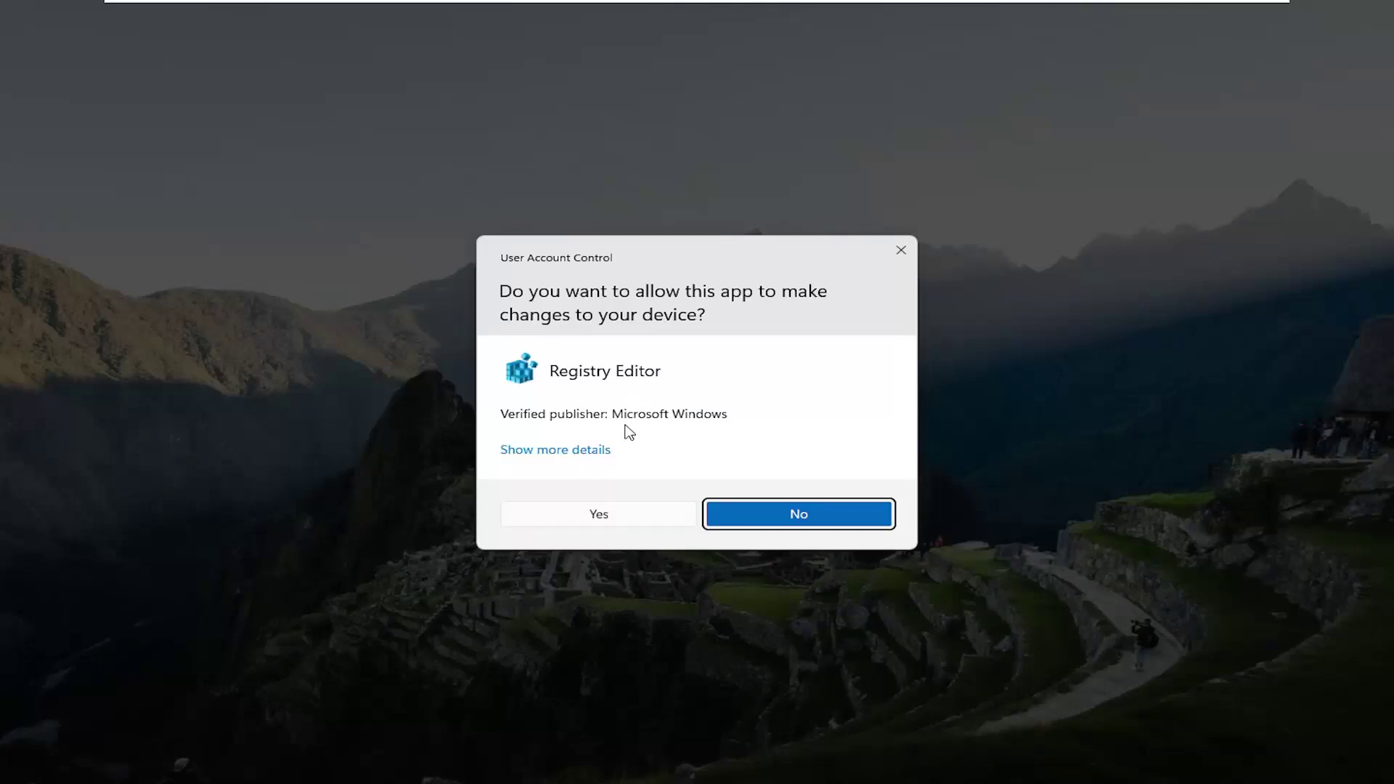
{"action": "left_click", "coordinate": [607, 521]}
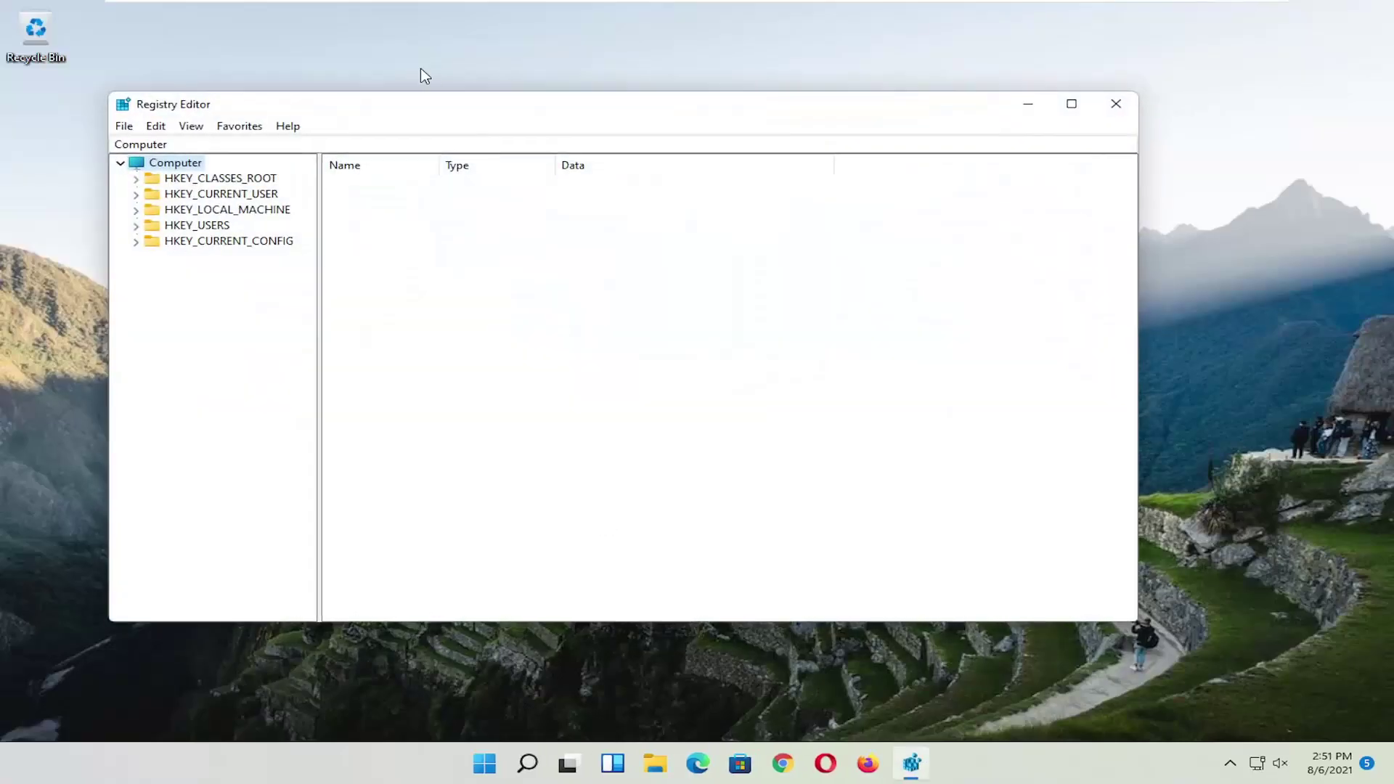
{"action": "left_click_drag", "start_coordinate": [427, 109], "coordinate": [511, 93]}
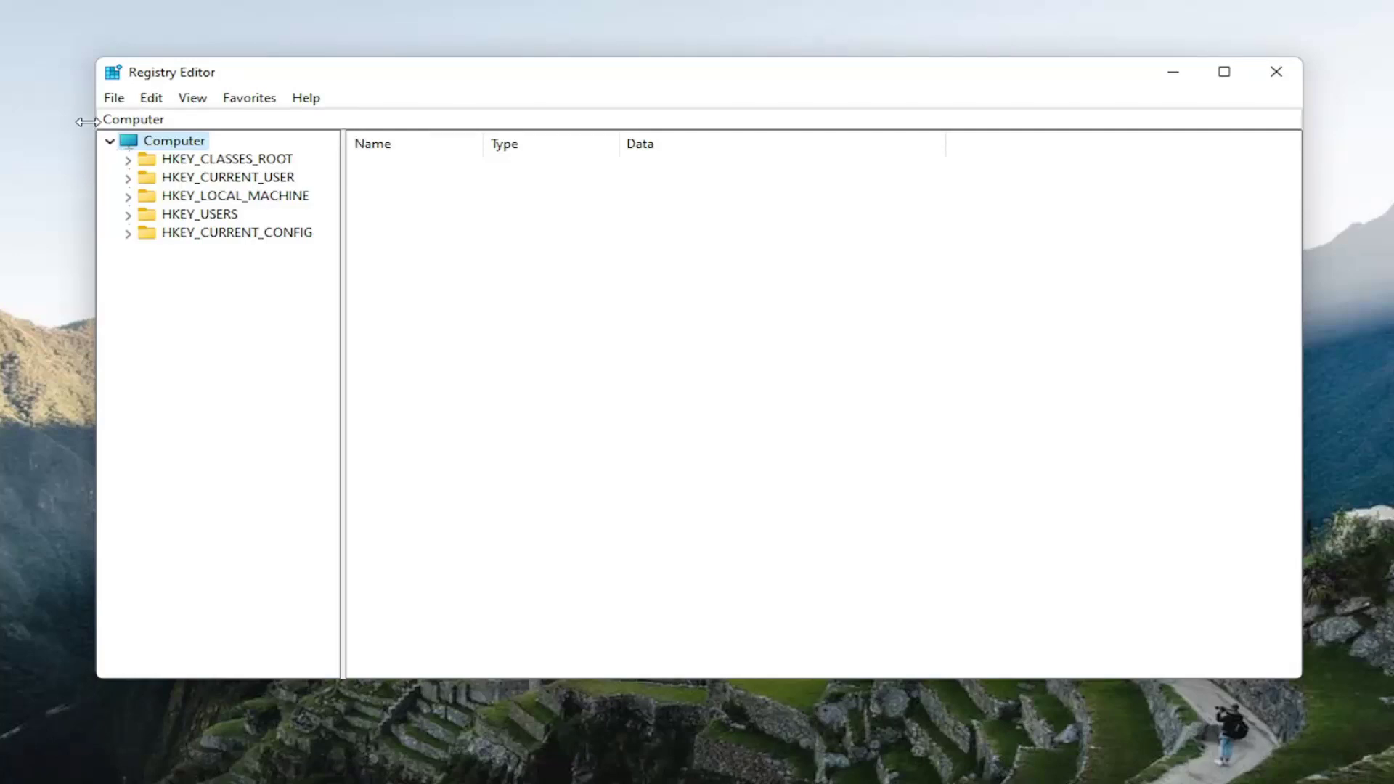
{"action": "left_click", "coordinate": [115, 99]}
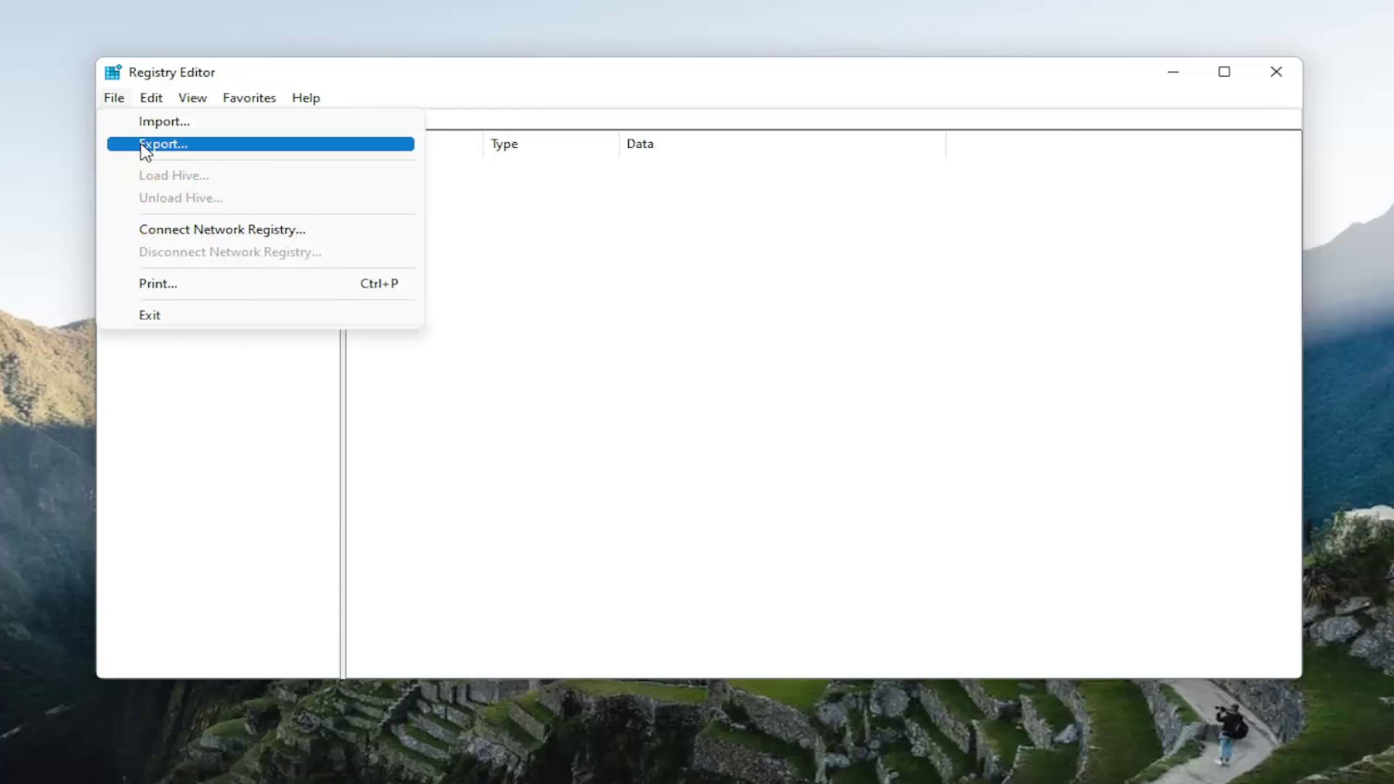
{"action": "left_click", "coordinate": [145, 147]}
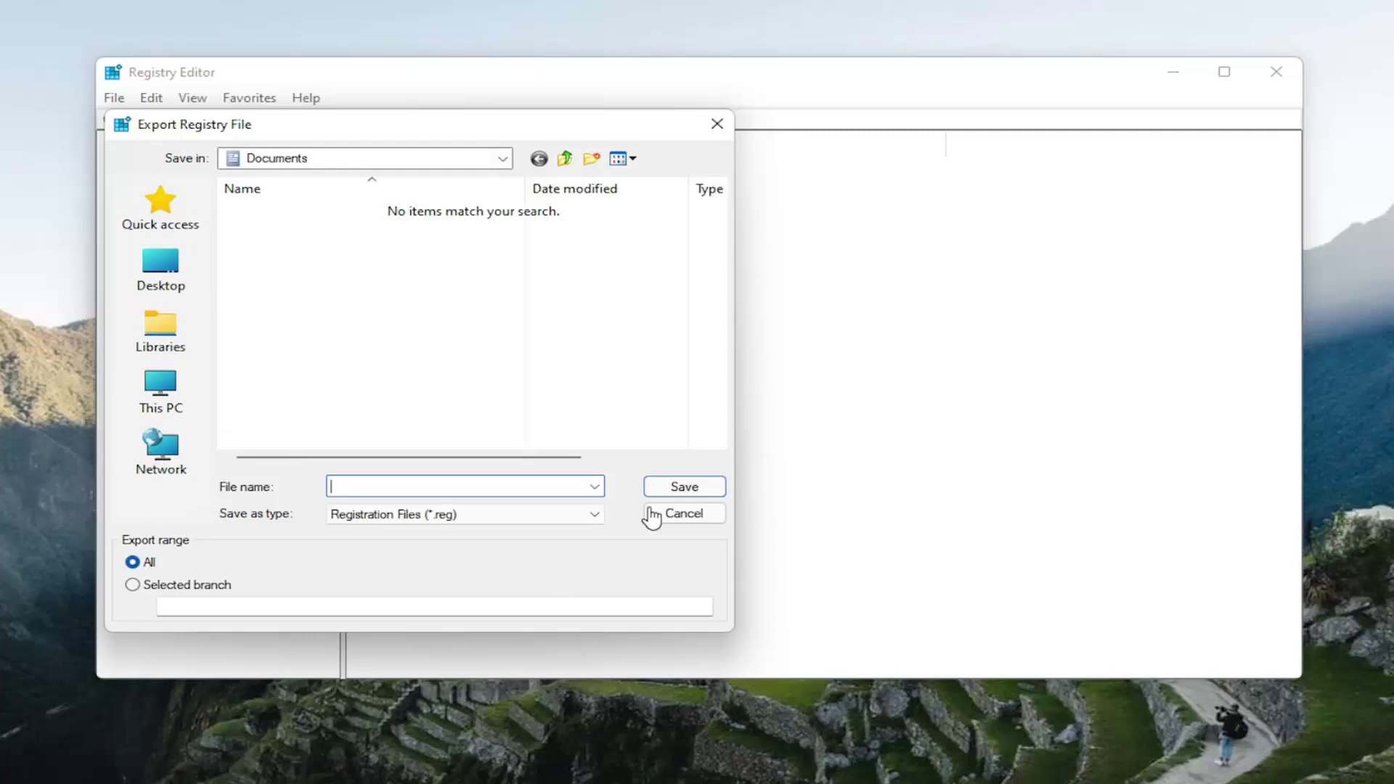
{"action": "left_click", "coordinate": [674, 514]}
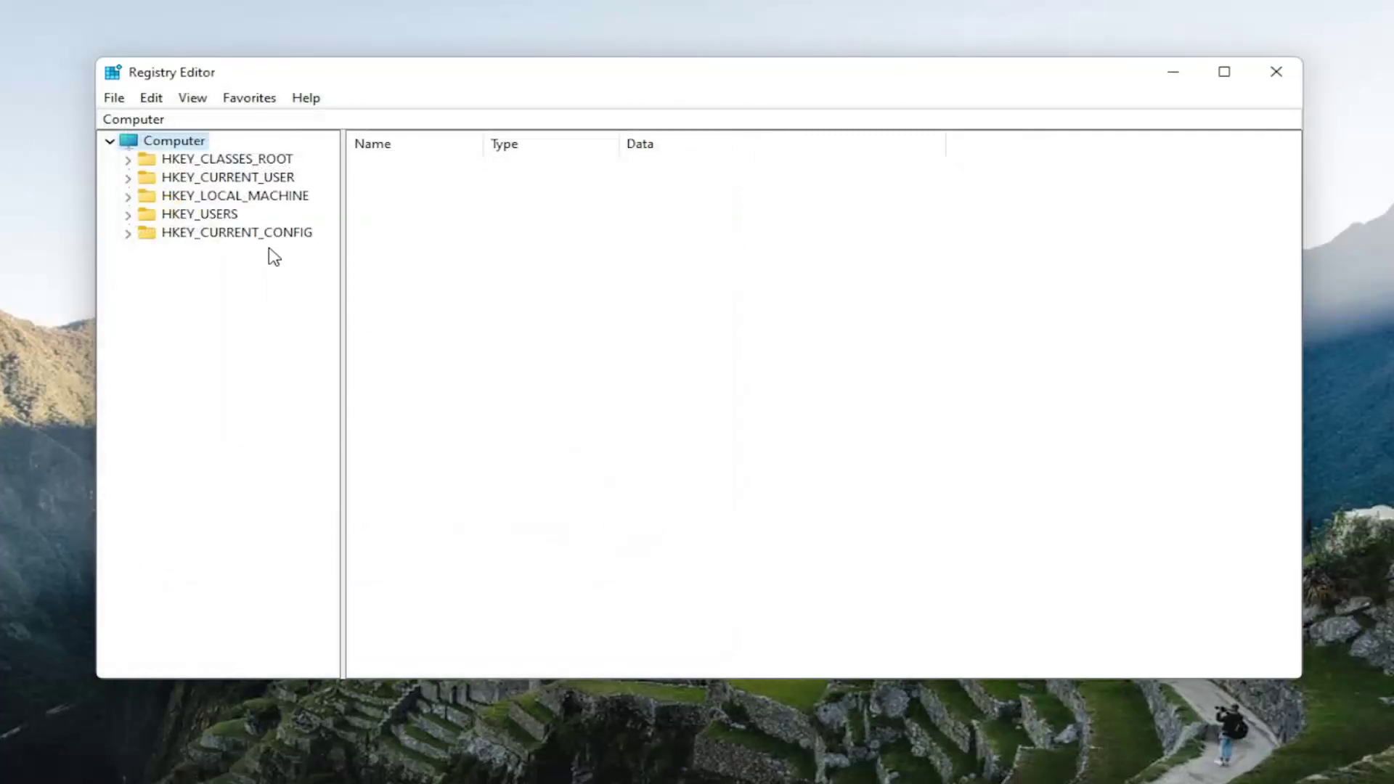
{"action": "left_click", "coordinate": [114, 99]}
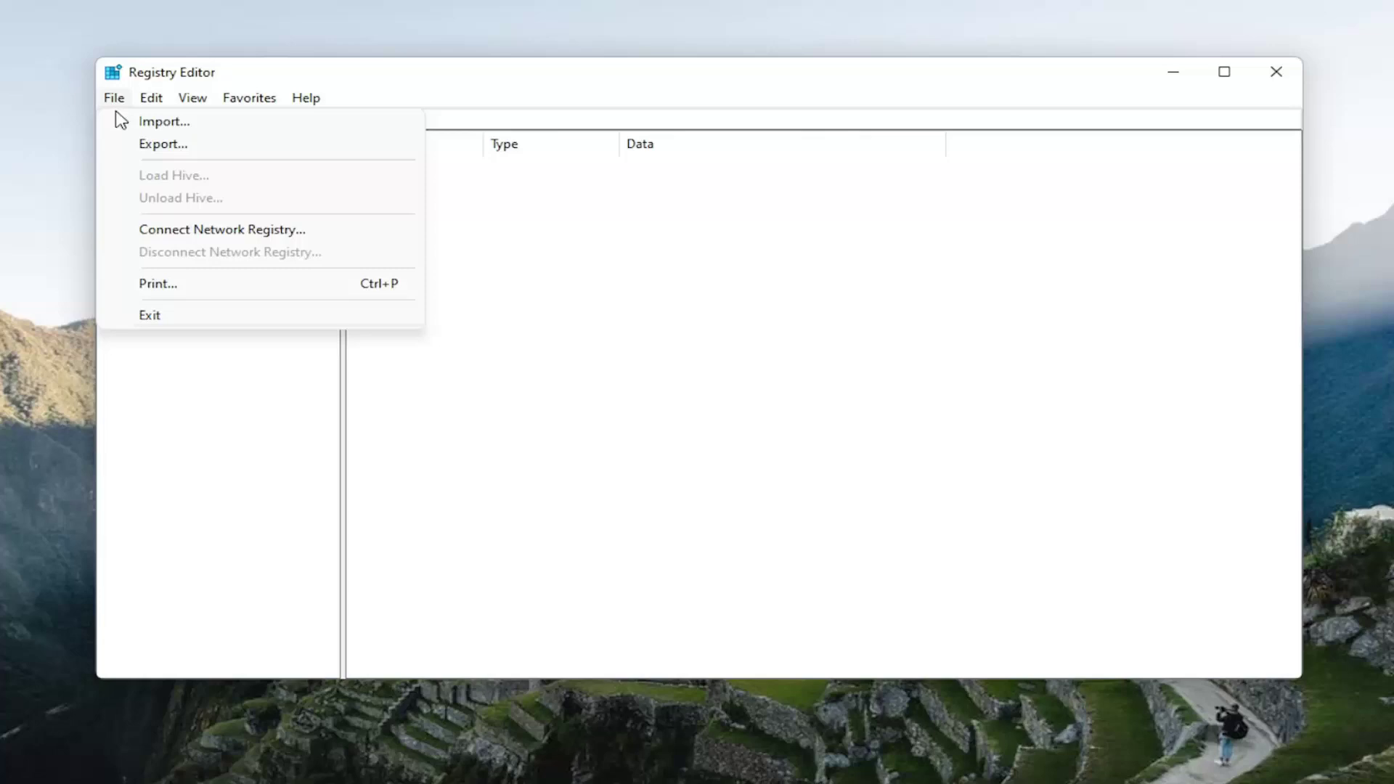
{"action": "left_click", "coordinate": [122, 120]}
{"action": "left_click", "coordinate": [143, 287]}
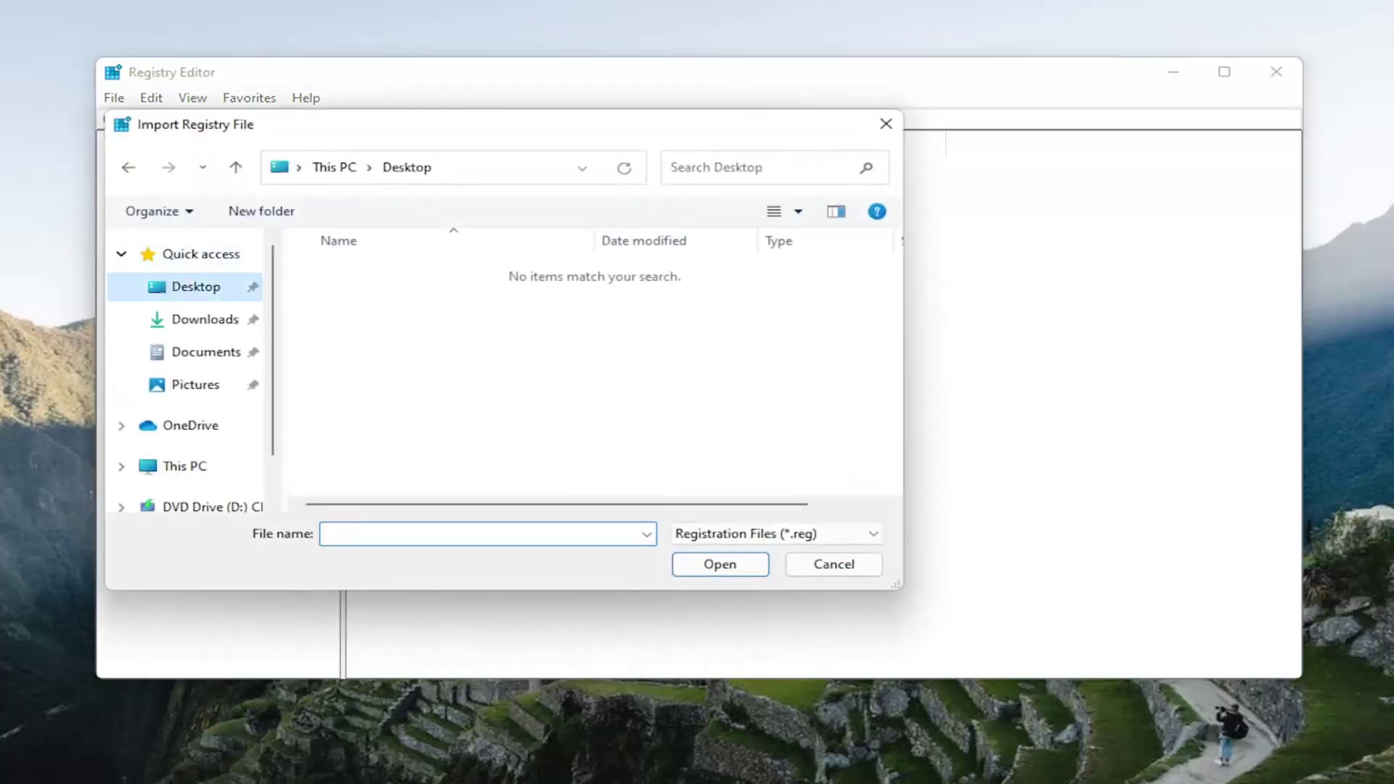
{"action": "left_click", "coordinate": [835, 565]}
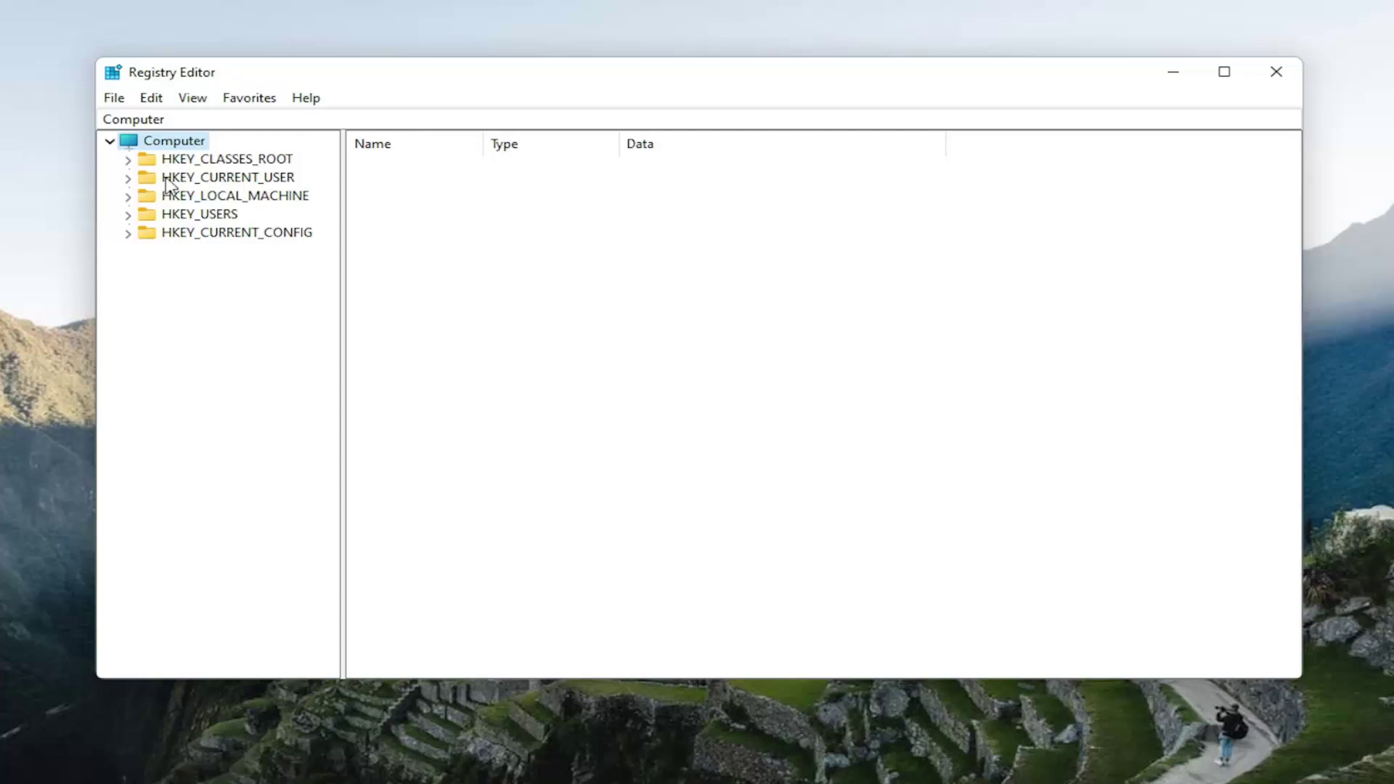
Step: Navigate to HKEY_CLASSES_ROOT\Msi.Package\shell, typing msi to jump to Msi.Package
{"action": "left_click", "coordinate": [224, 164]}
{"action": "double_click", "coordinate": [250, 158]}
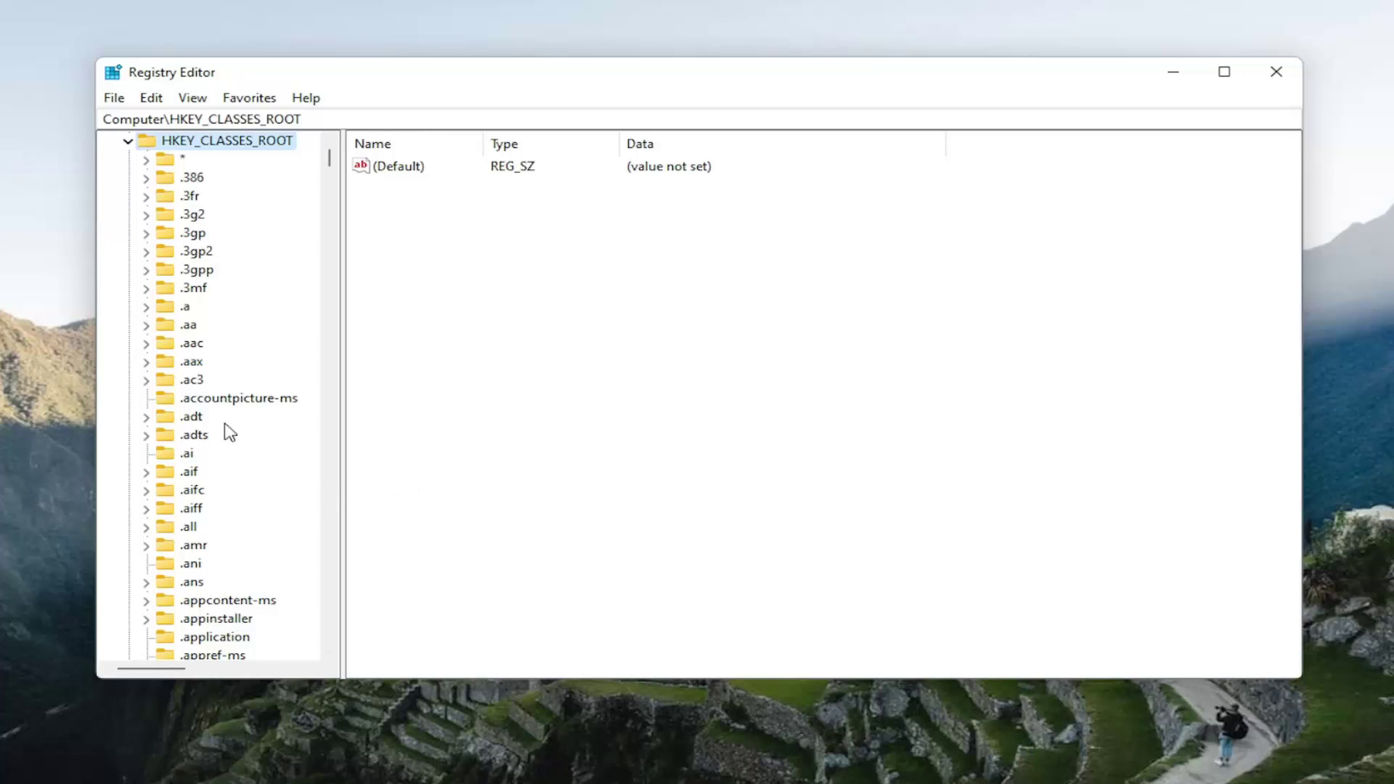
{"action": "scroll", "coordinate": [222, 418], "scroll_direction": "down", "scroll_amount": 5}
{"action": "left_click", "coordinate": [212, 401]}
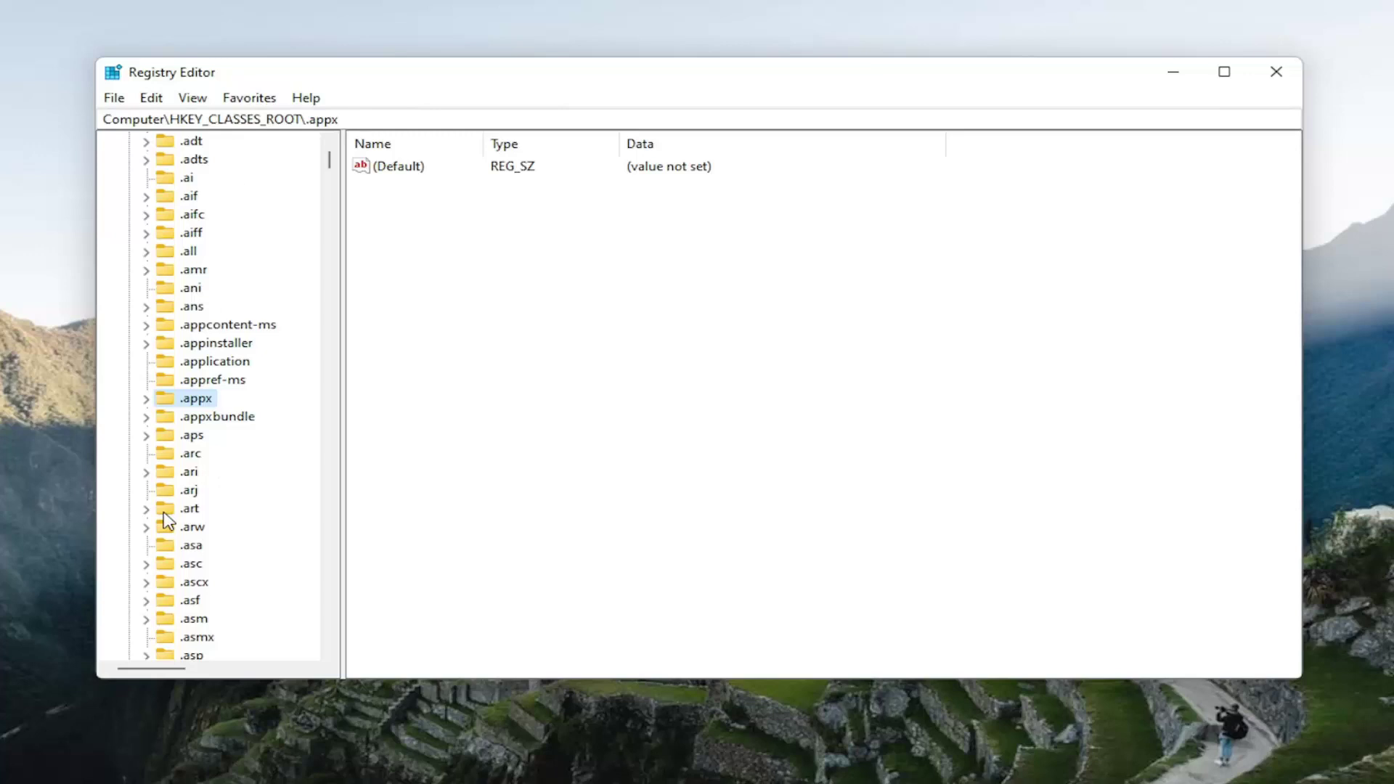
{"action": "type", "text": "msi"}
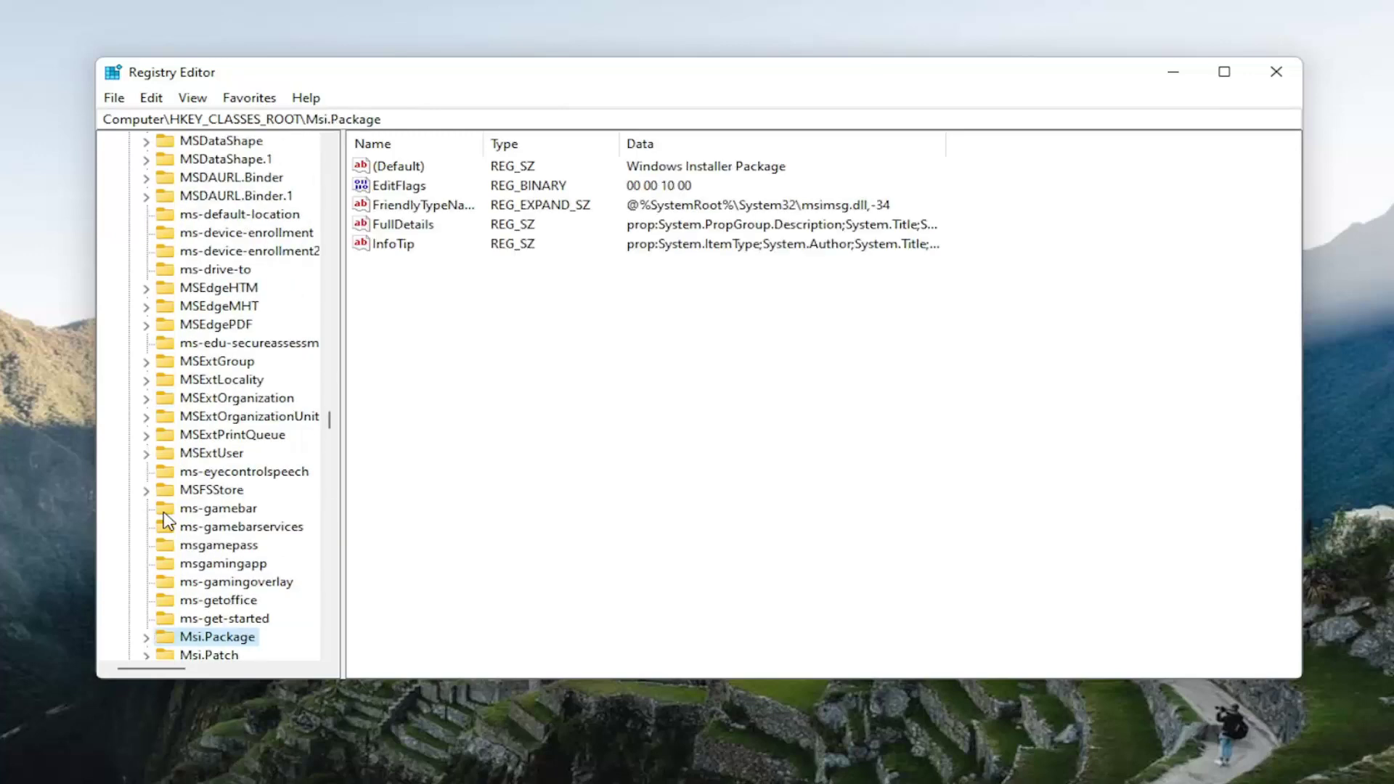
{"action": "scroll", "coordinate": [165, 517], "scroll_direction": "down", "scroll_amount": 2}
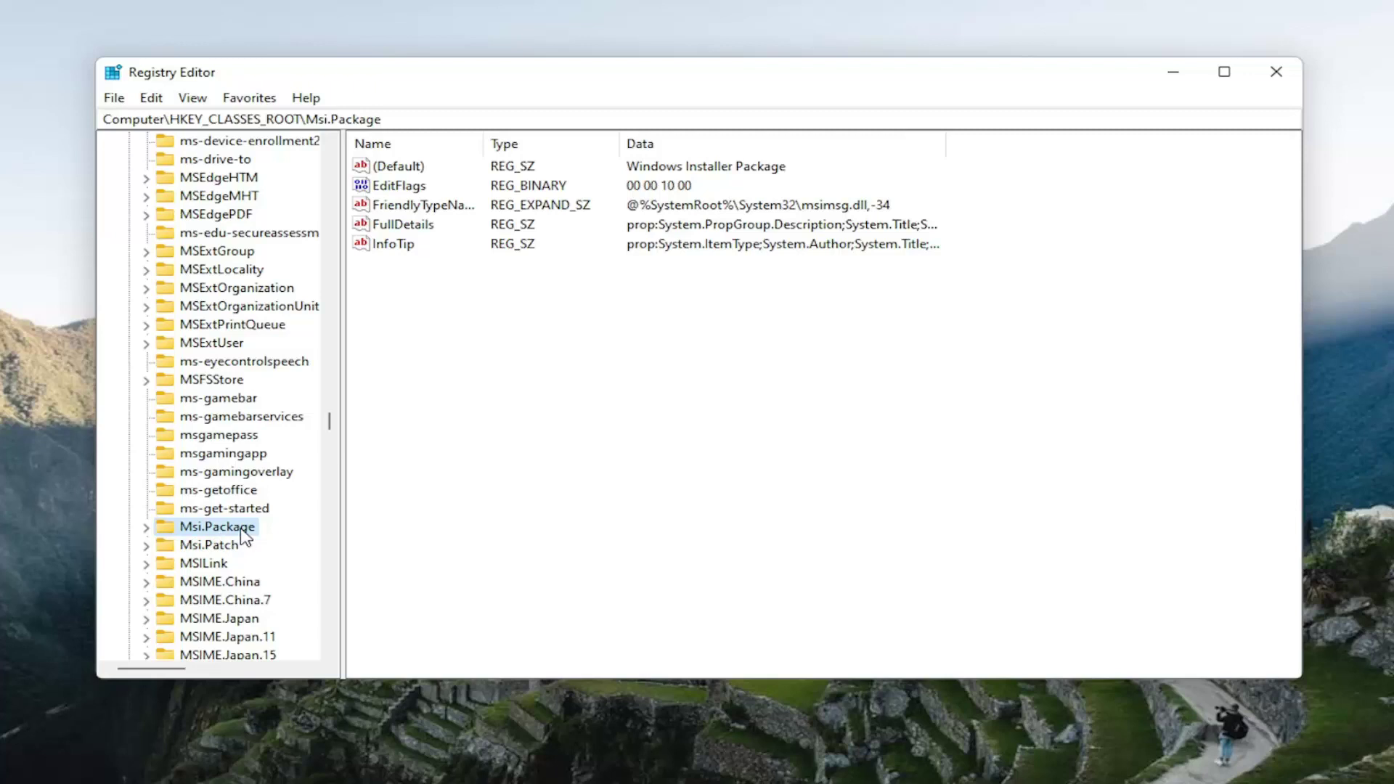
{"action": "key", "text": "Right"}
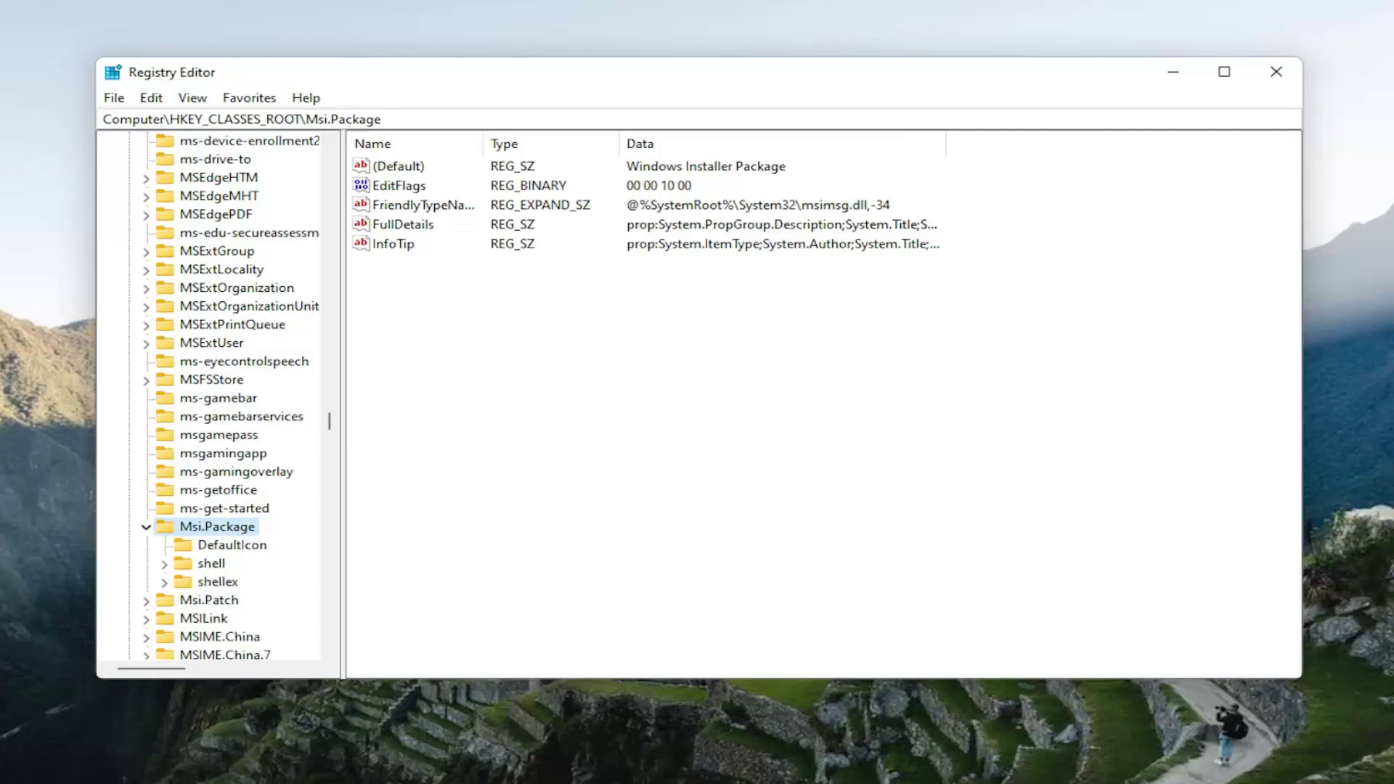
{"action": "left_click", "coordinate": [209, 565]}
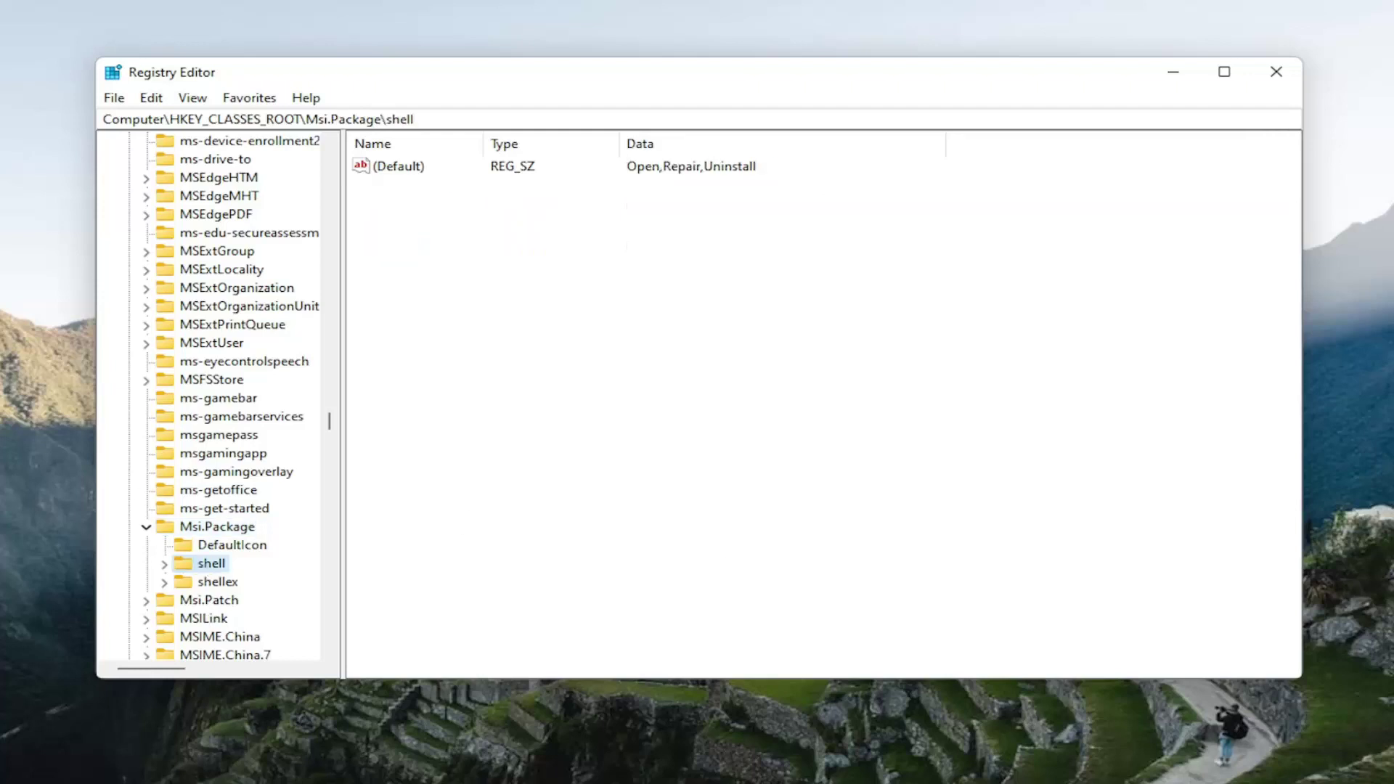
{"action": "scroll", "coordinate": [207, 565], "scroll_direction": "down", "scroll_amount": 1}
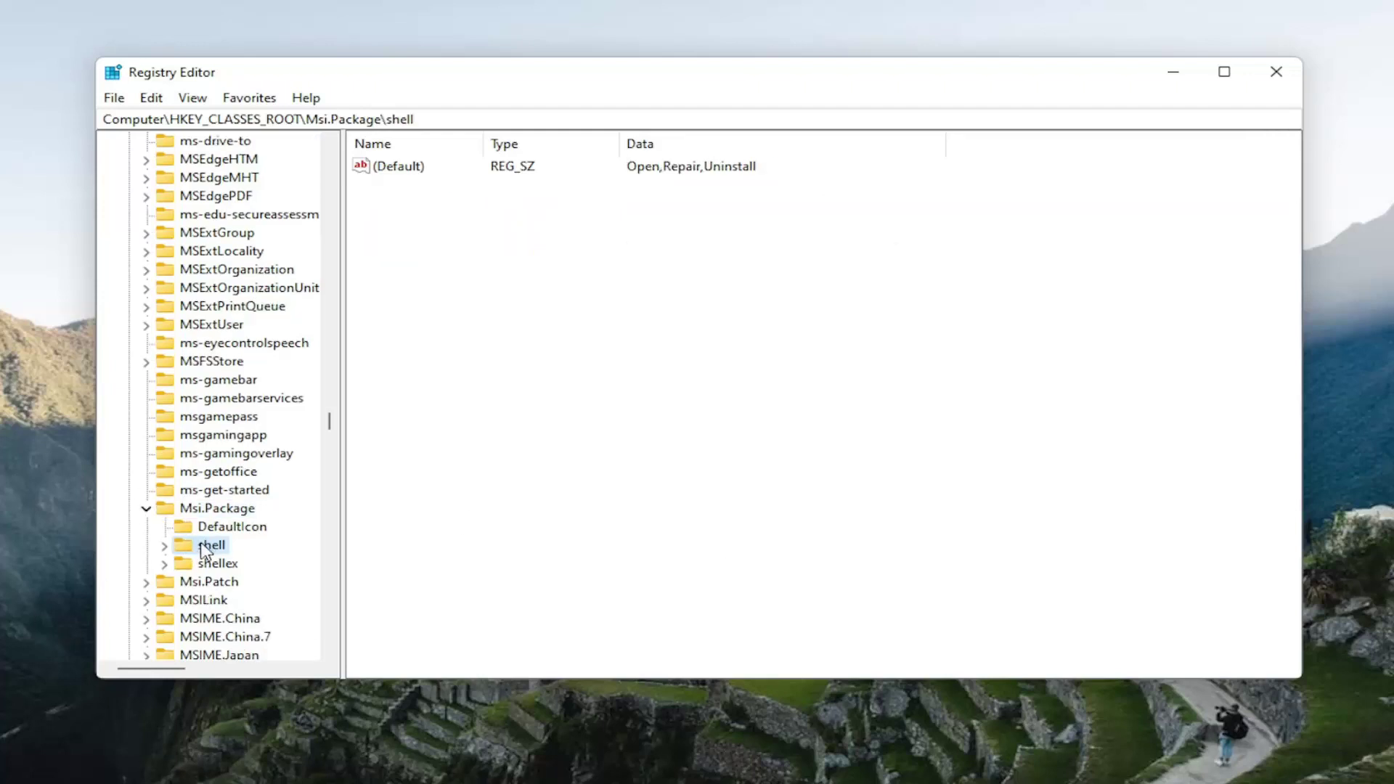
Step: Create a new key named runas under Msi.Package\shell and select its (Default) value
{"action": "right_click", "coordinate": [204, 552]}
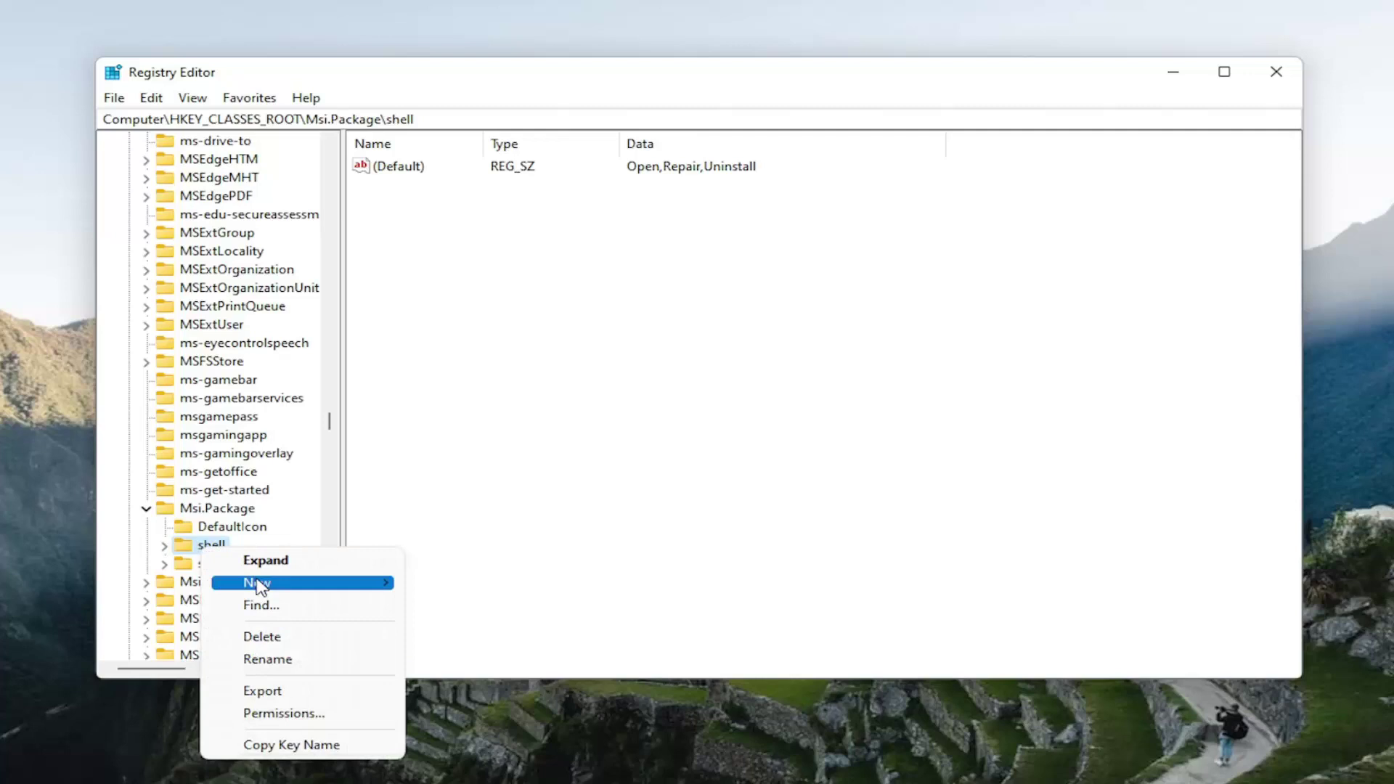
{"action": "mouse_move", "coordinate": [259, 583]}
{"action": "left_click", "coordinate": [449, 586]}
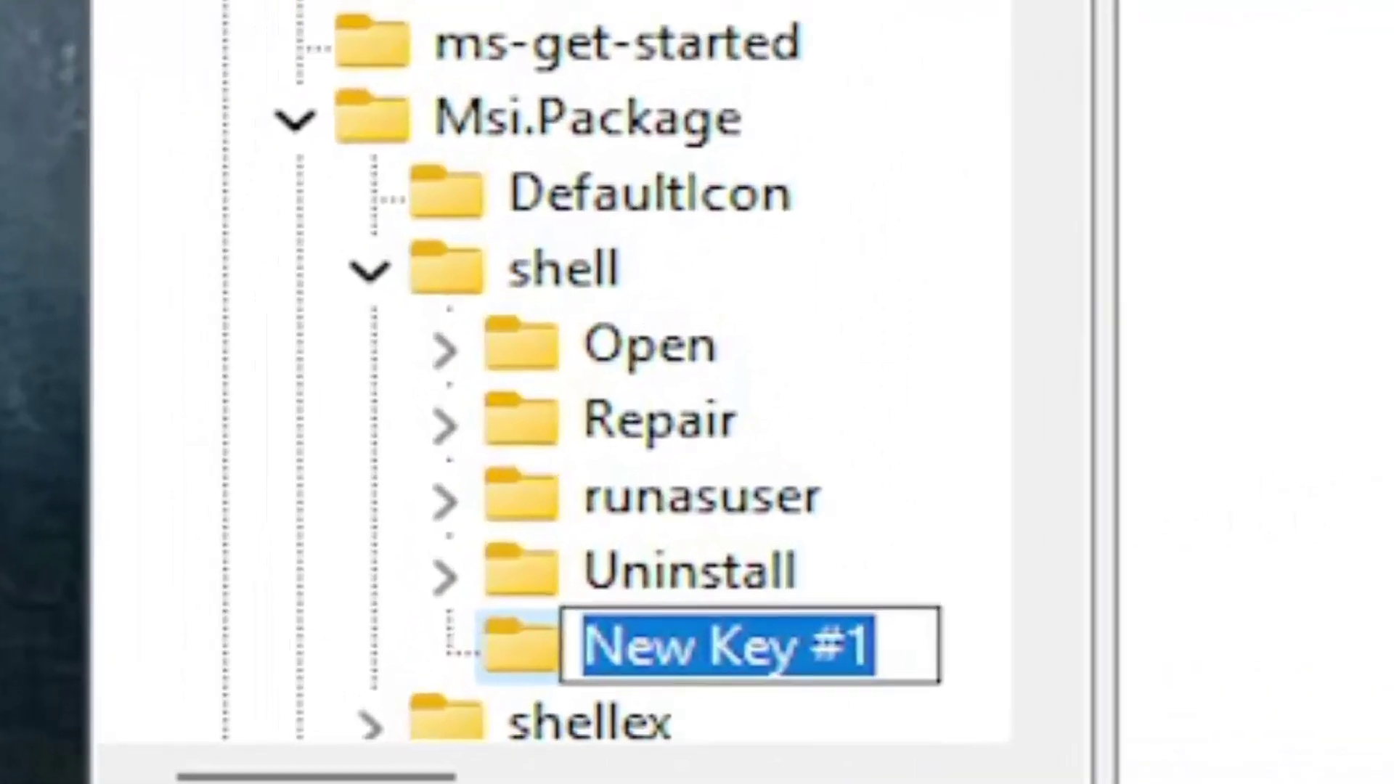
{"action": "type", "text": "runas"}
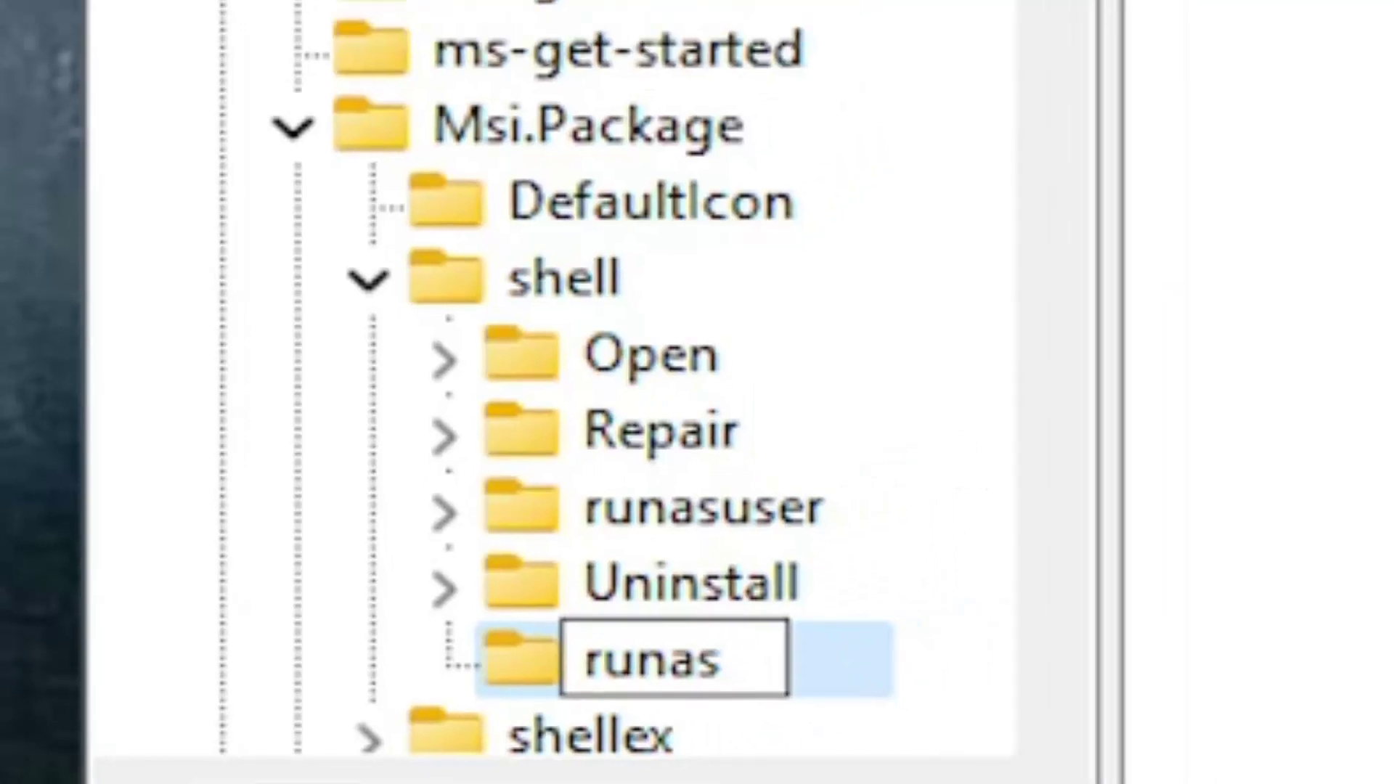
{"action": "key", "text": "Return"}
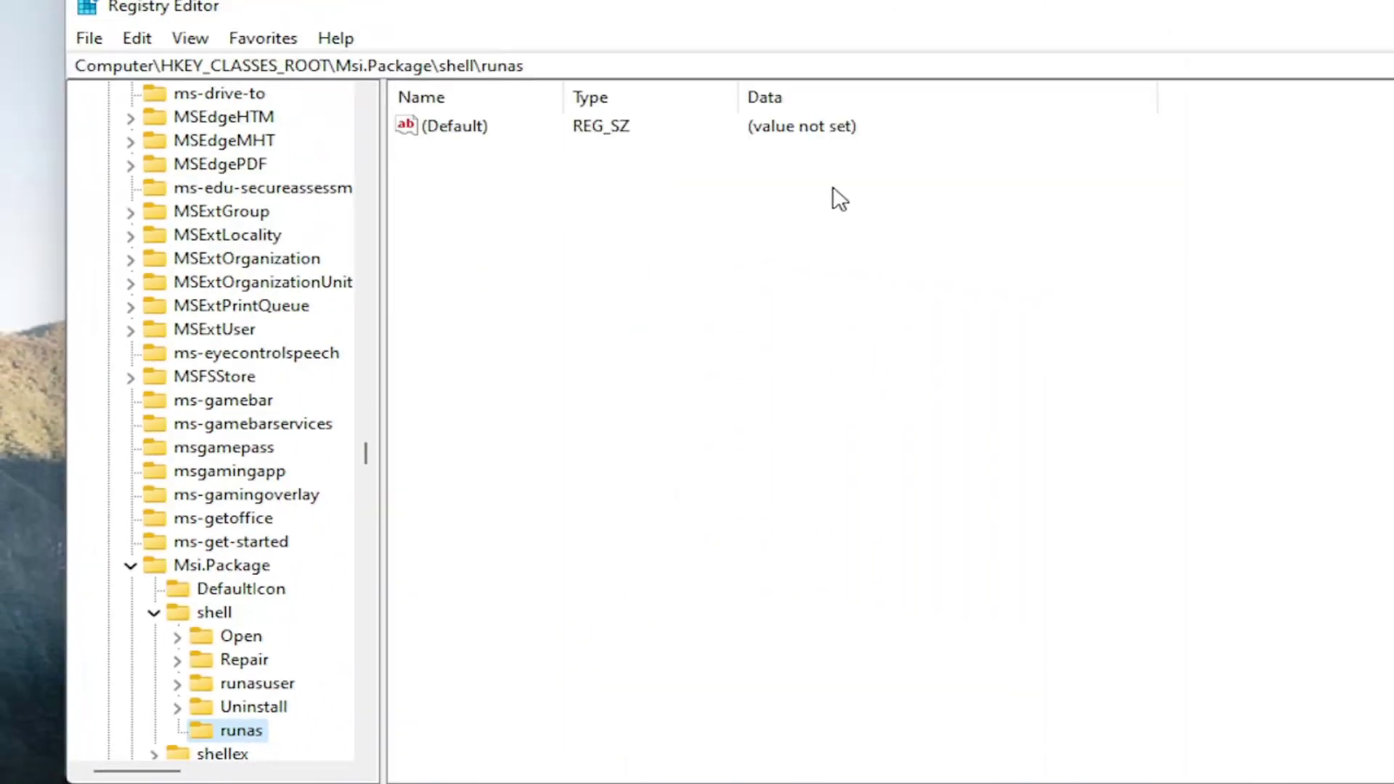
{"action": "left_click", "coordinate": [464, 128]}
Step: Set the runas key's (Default) value to 'install as &administrator'
{"action": "double_click", "coordinate": [468, 127]}
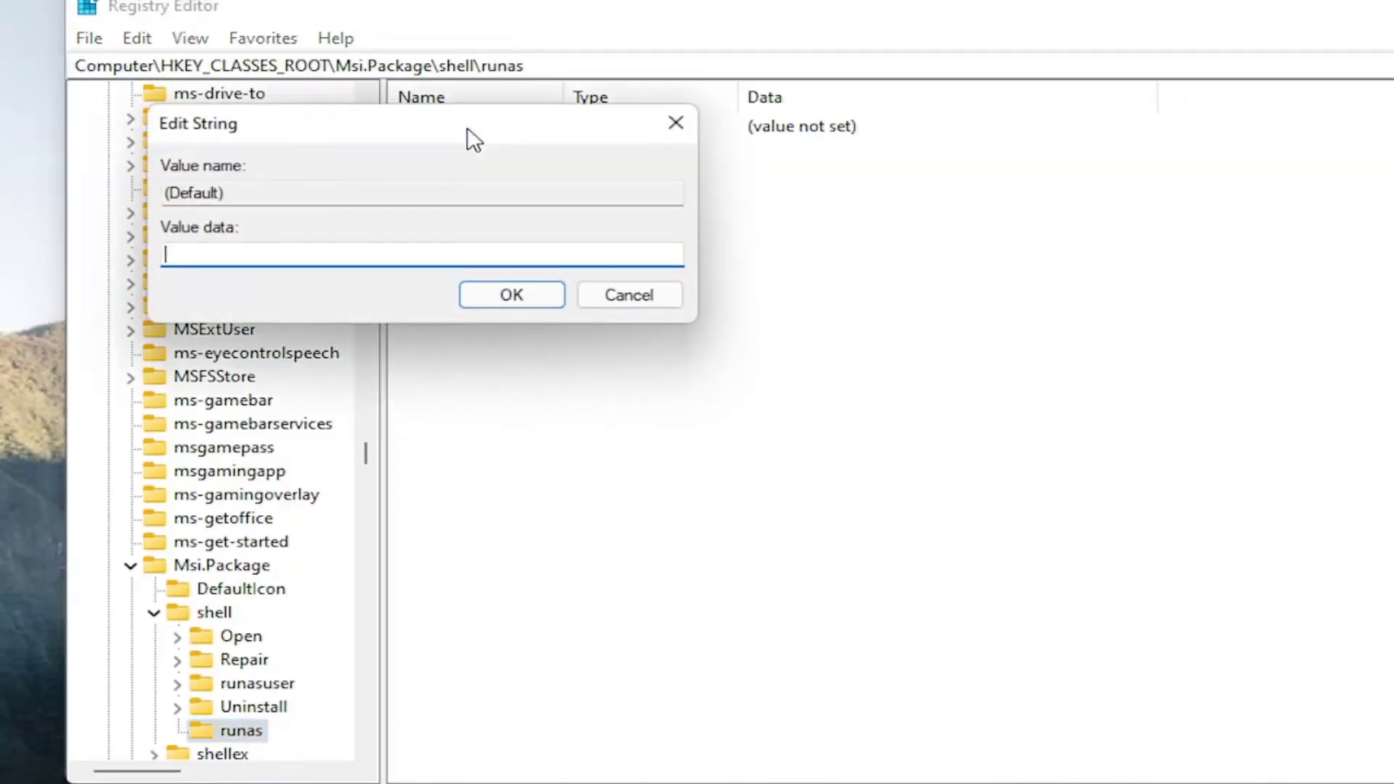
{"action": "left_click_drag", "start_coordinate": [467, 135], "coordinate": [724, 174]}
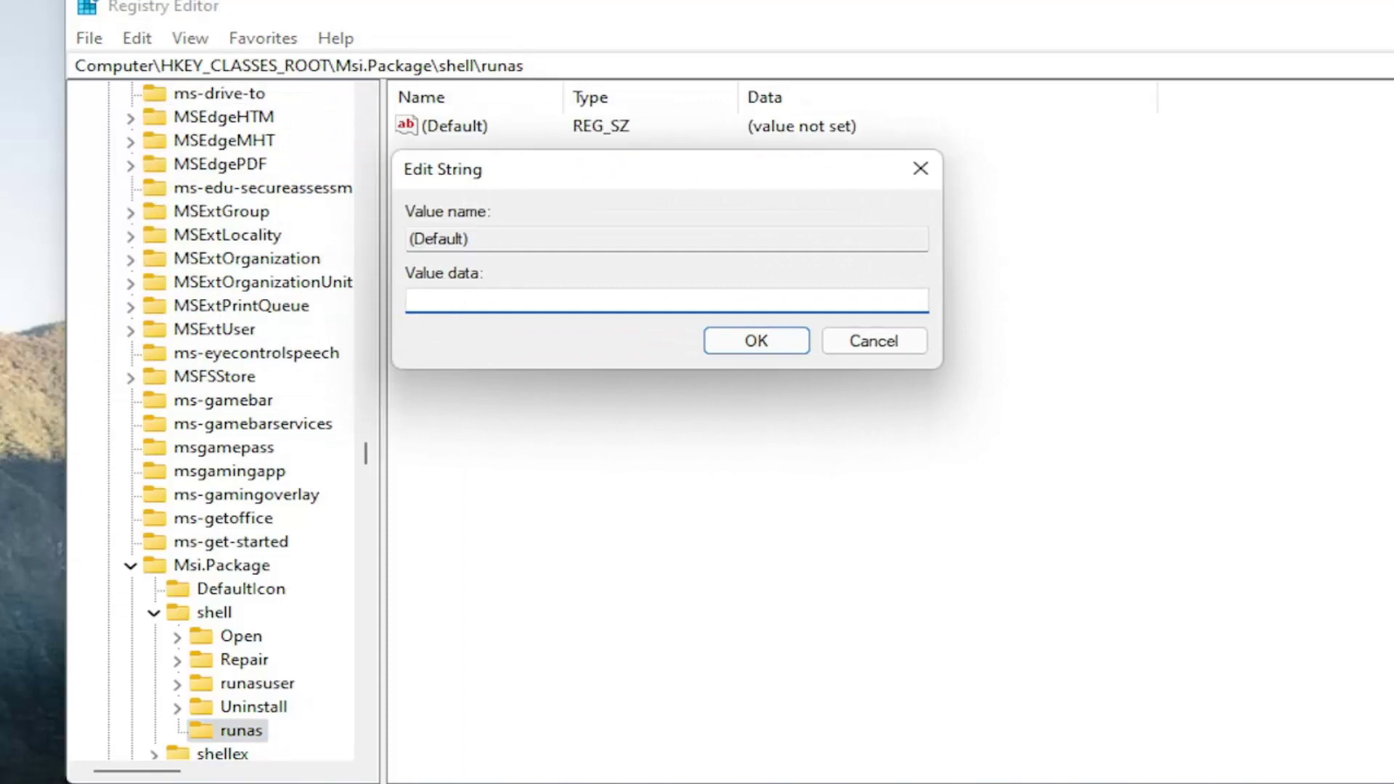
{"action": "type", "text": "install as"}
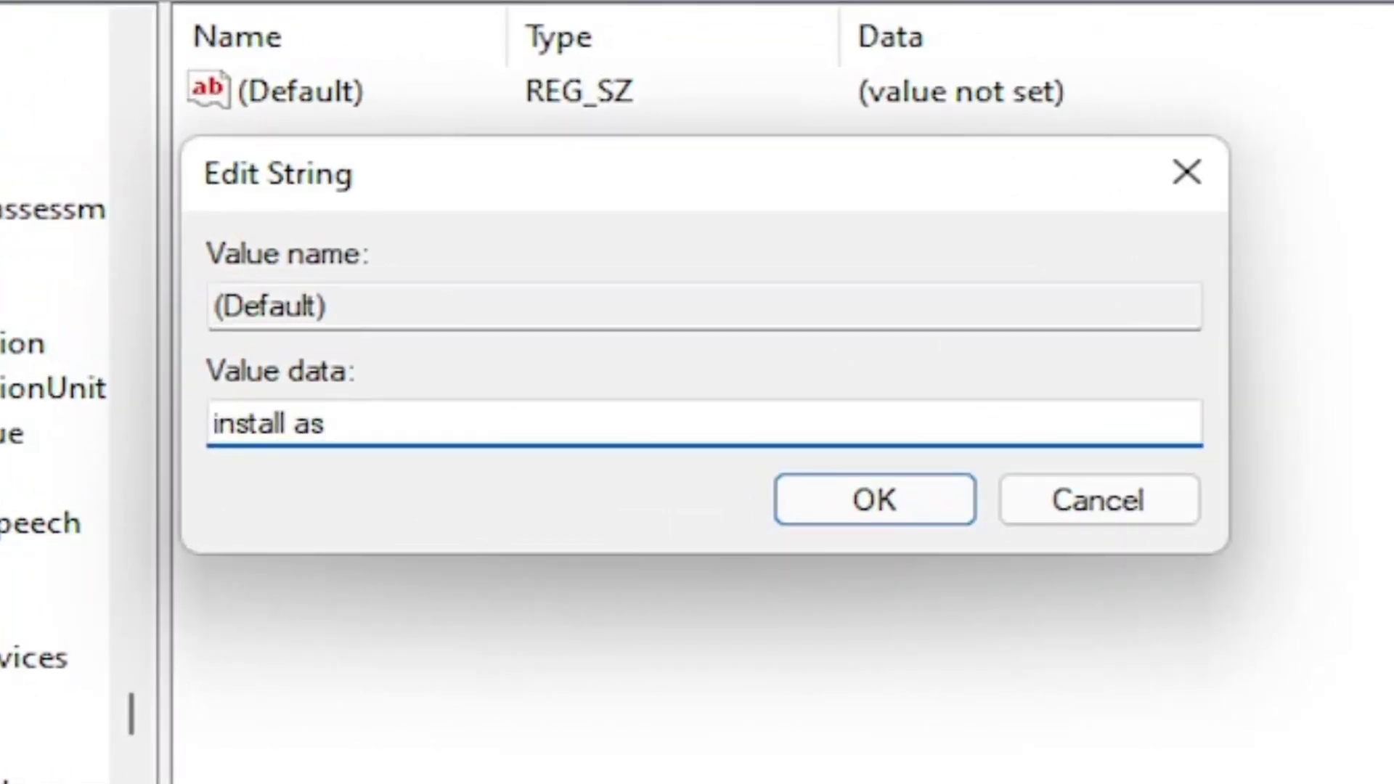
{"action": "type", "text": "&"}
{"action": "type", "text": "adm"}
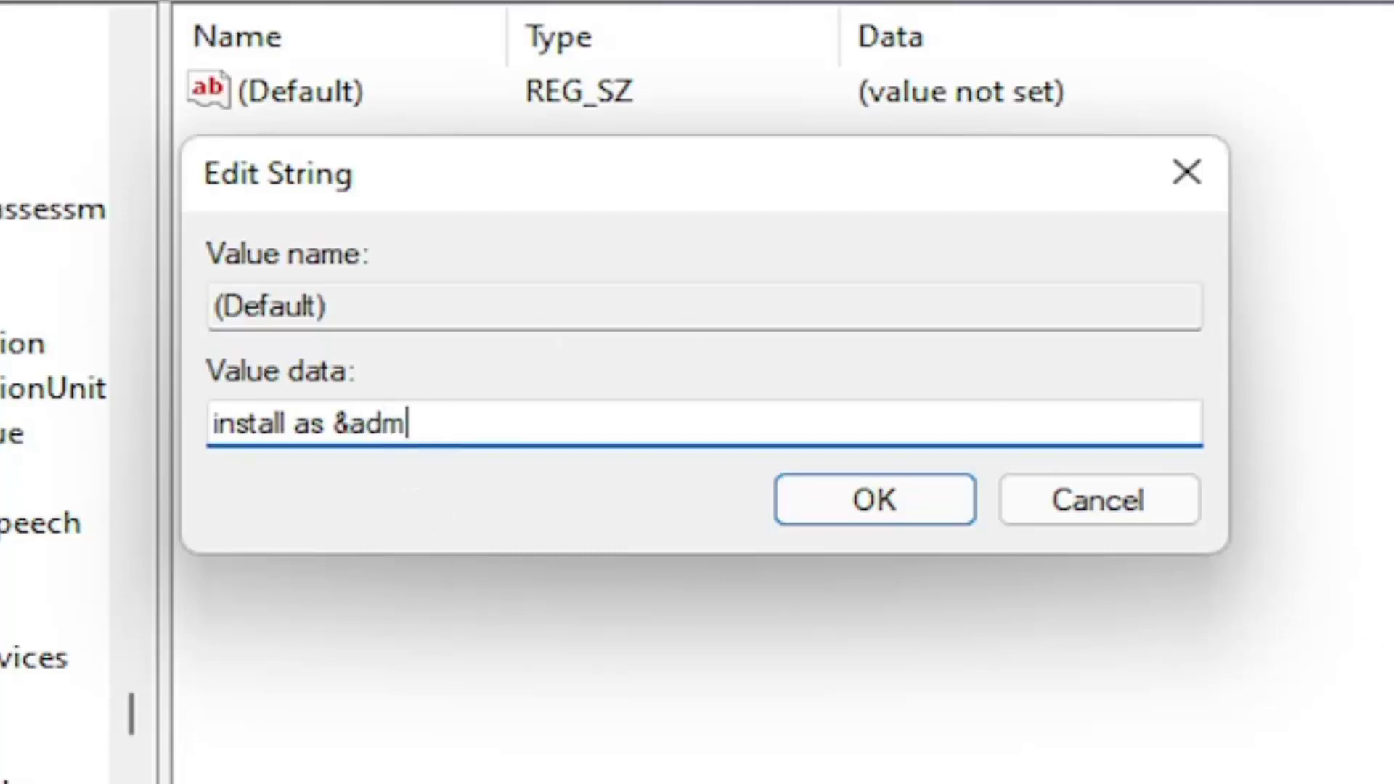
{"action": "type", "text": "inistrato"}
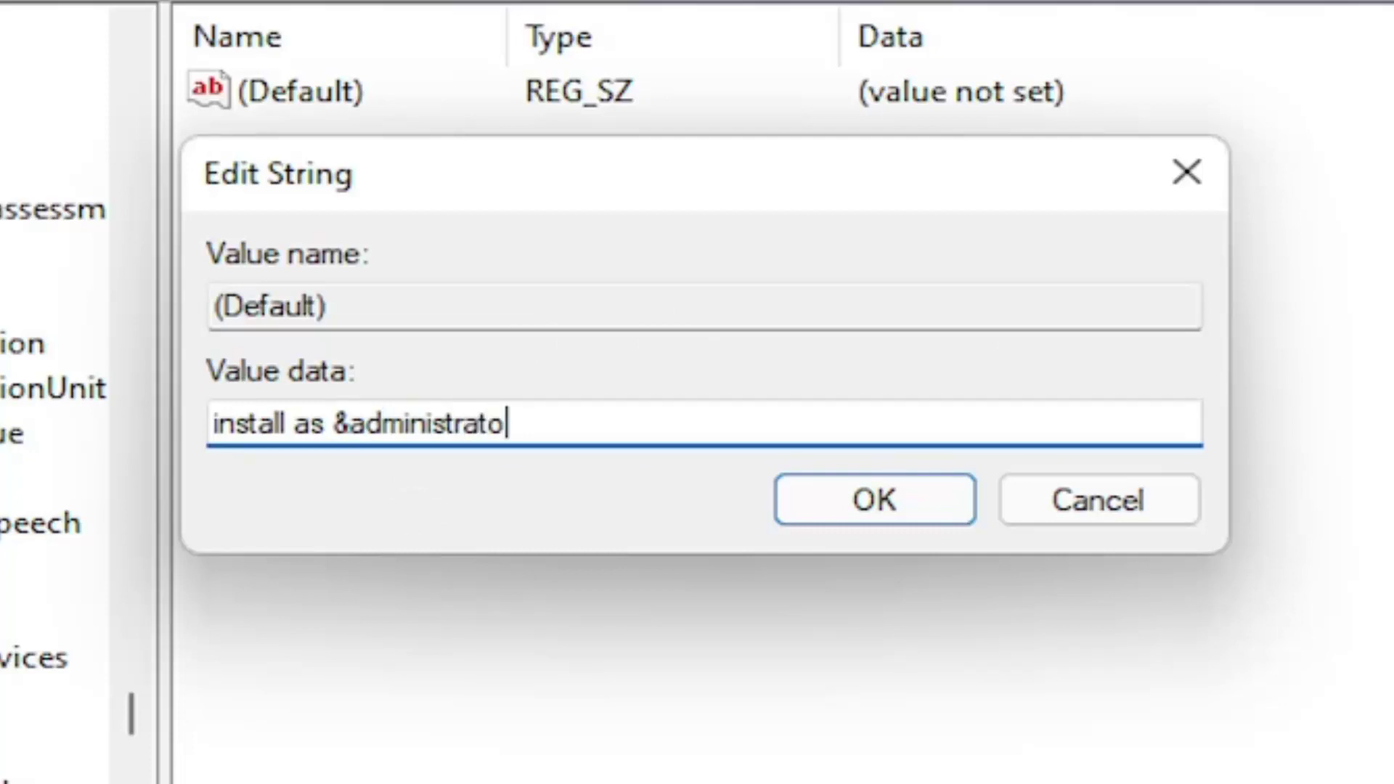
{"action": "key", "text": "BackSpace"}
{"action": "key", "text": "BackSpace"}
{"action": "key", "text": "BackSpace"}
{"action": "key", "text": "BackSpace"}
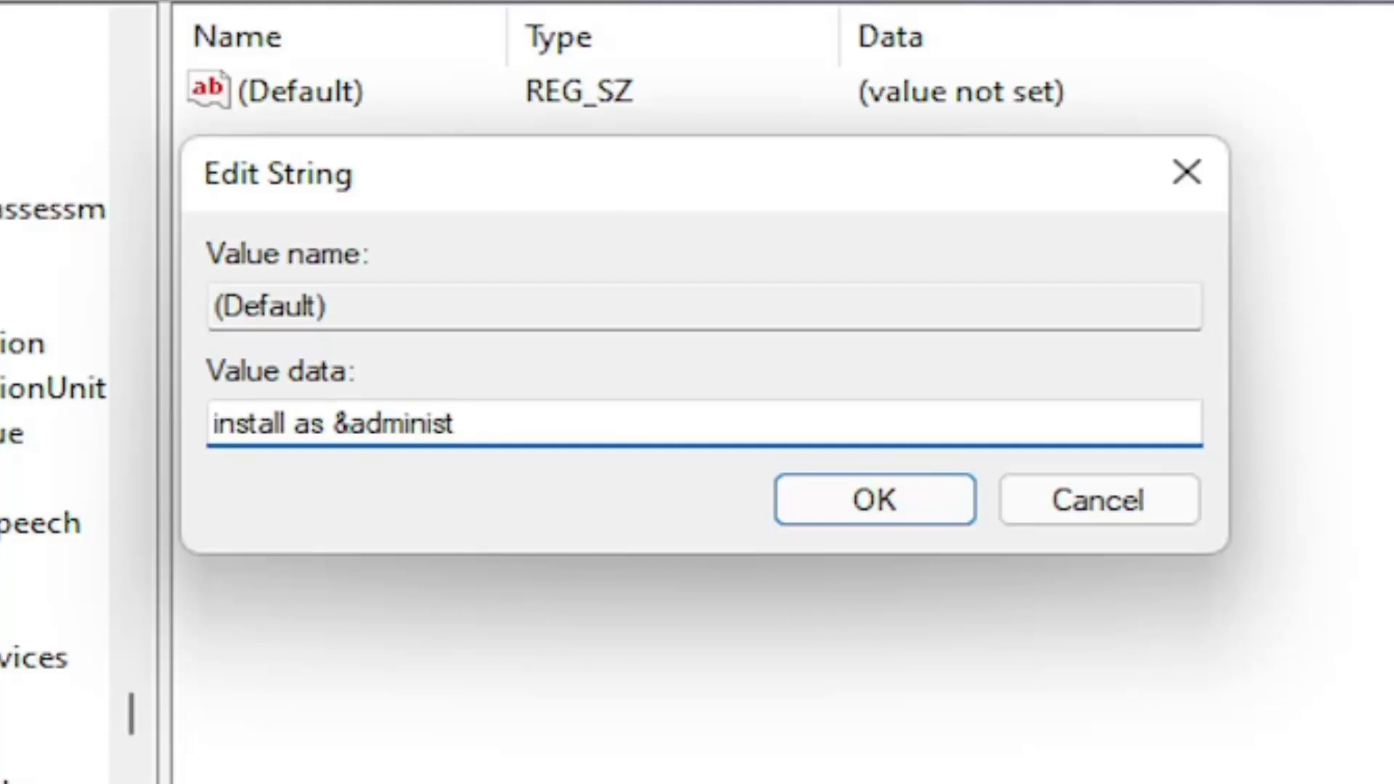
{"action": "type", "text": "rator"}
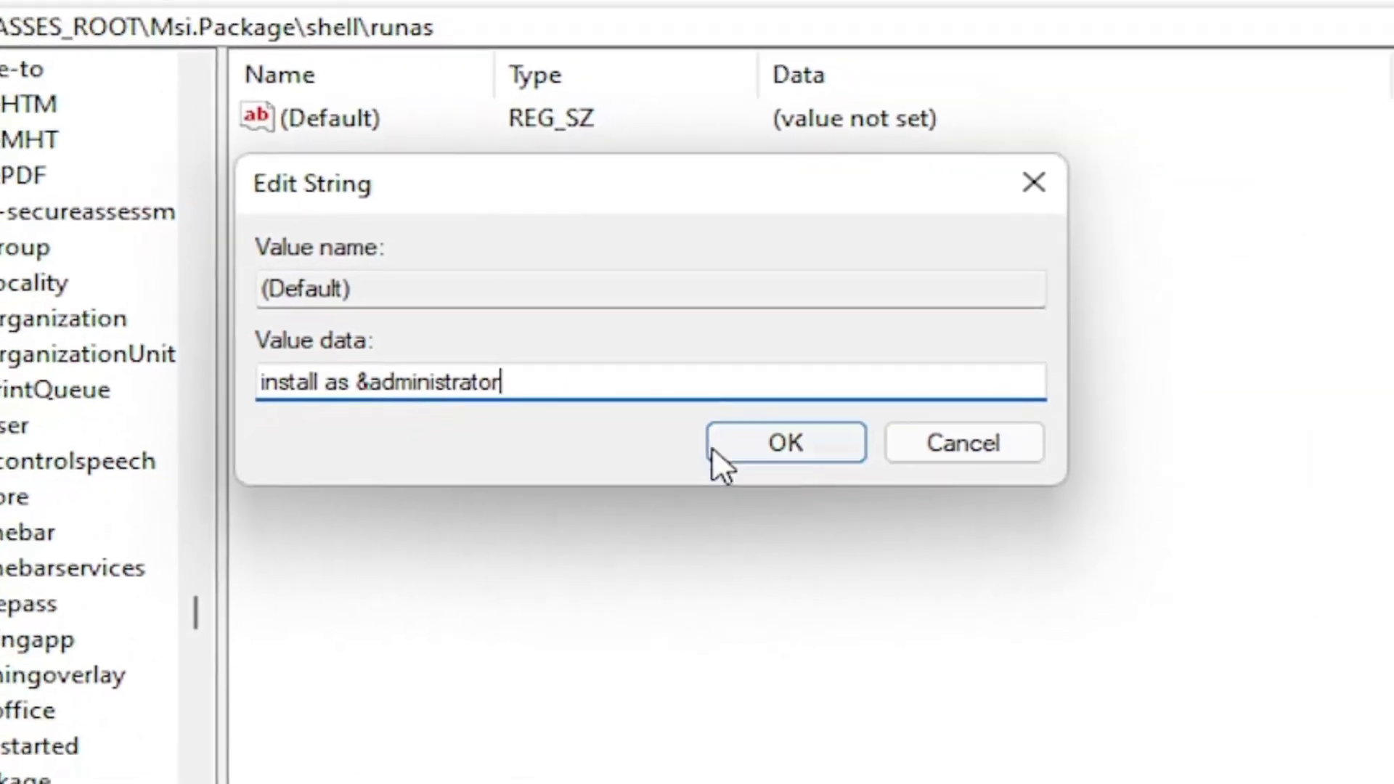
{"action": "left_click", "coordinate": [868, 517]}
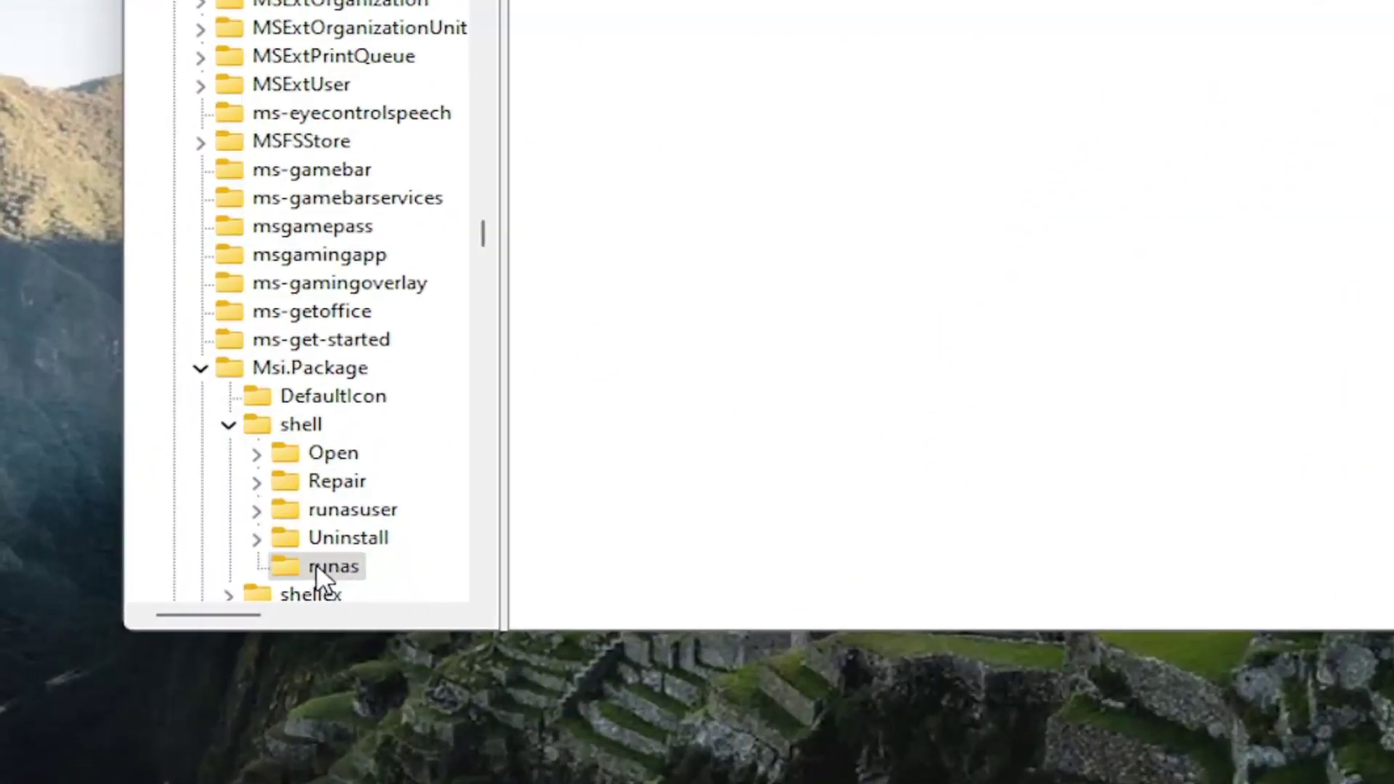
Step: Add a subkey named command under runas and select its (Default) value
{"action": "left_click", "coordinate": [320, 568]}
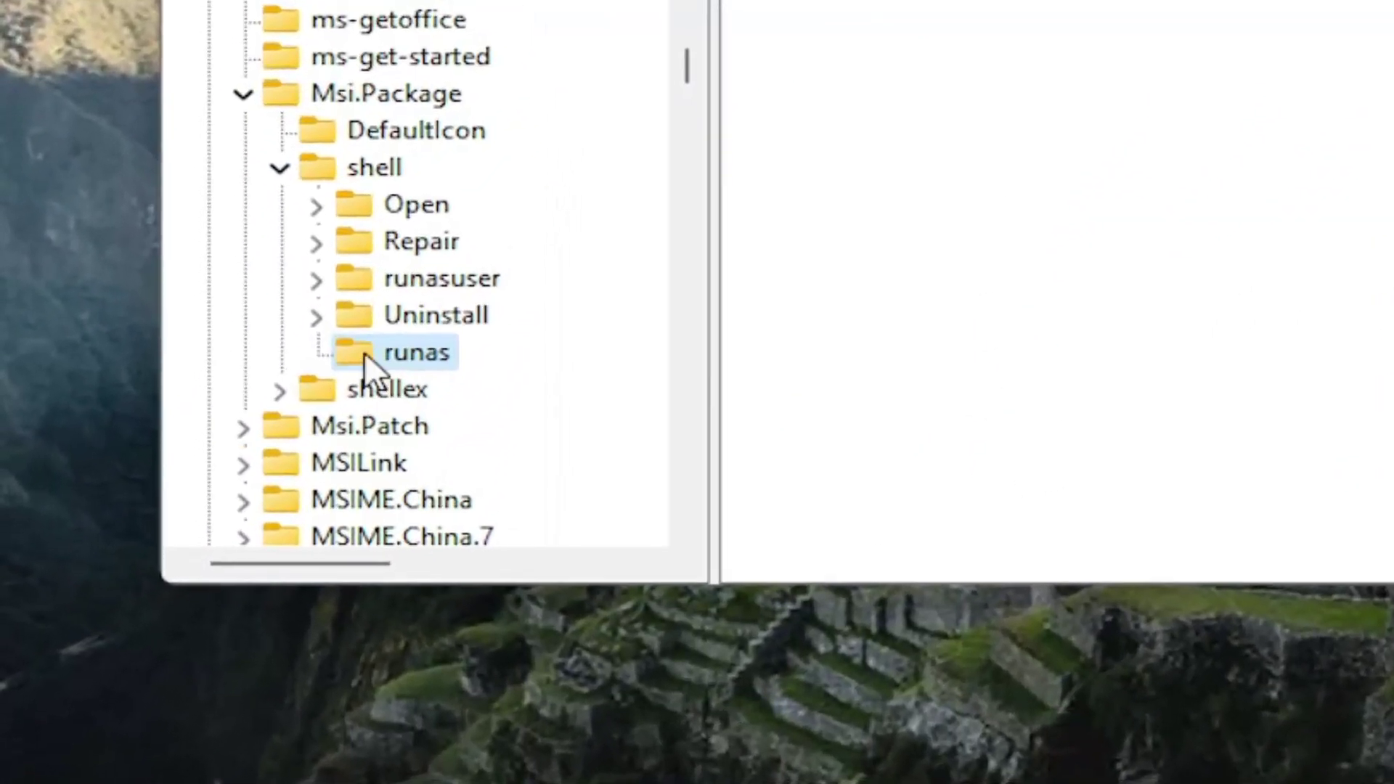
{"action": "right_click", "coordinate": [402, 354]}
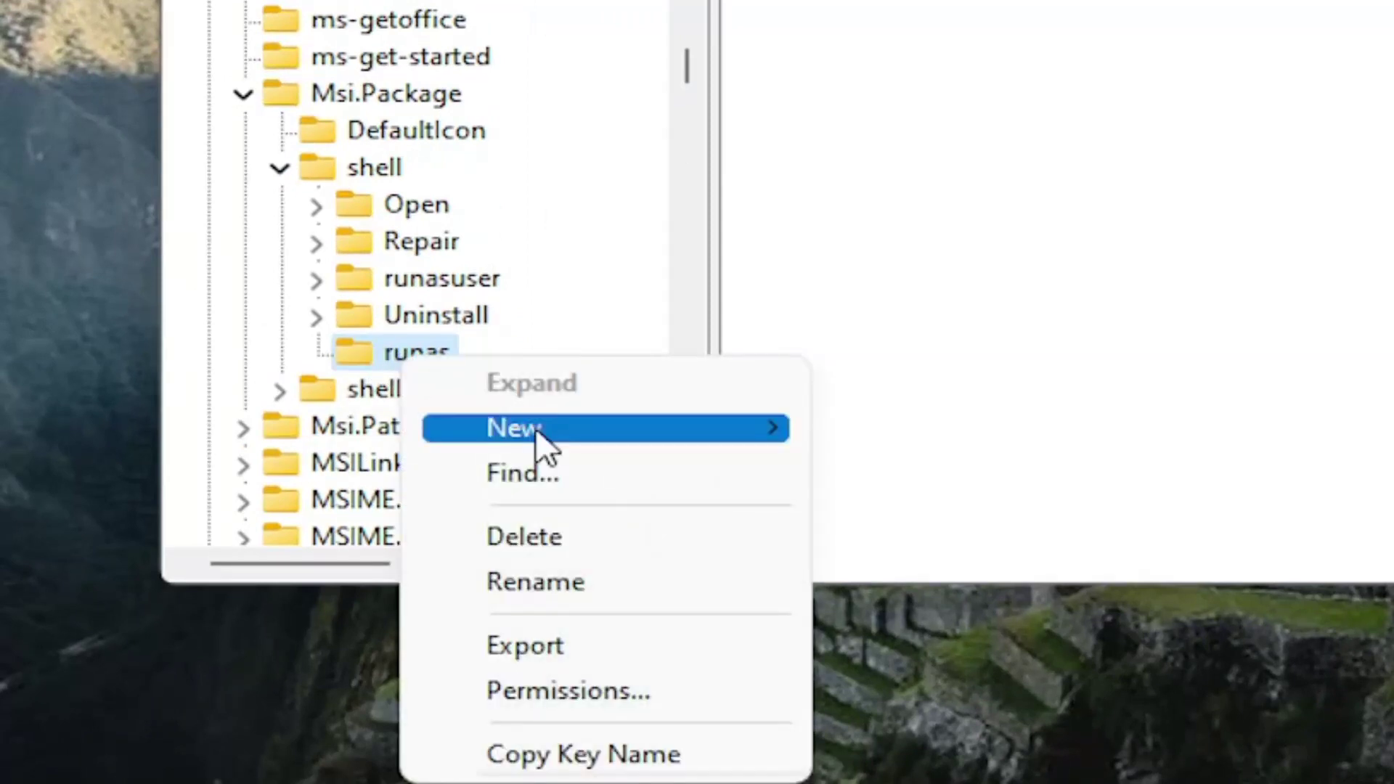
{"action": "mouse_move", "coordinate": [538, 428]}
{"action": "left_click", "coordinate": [1116, 441]}
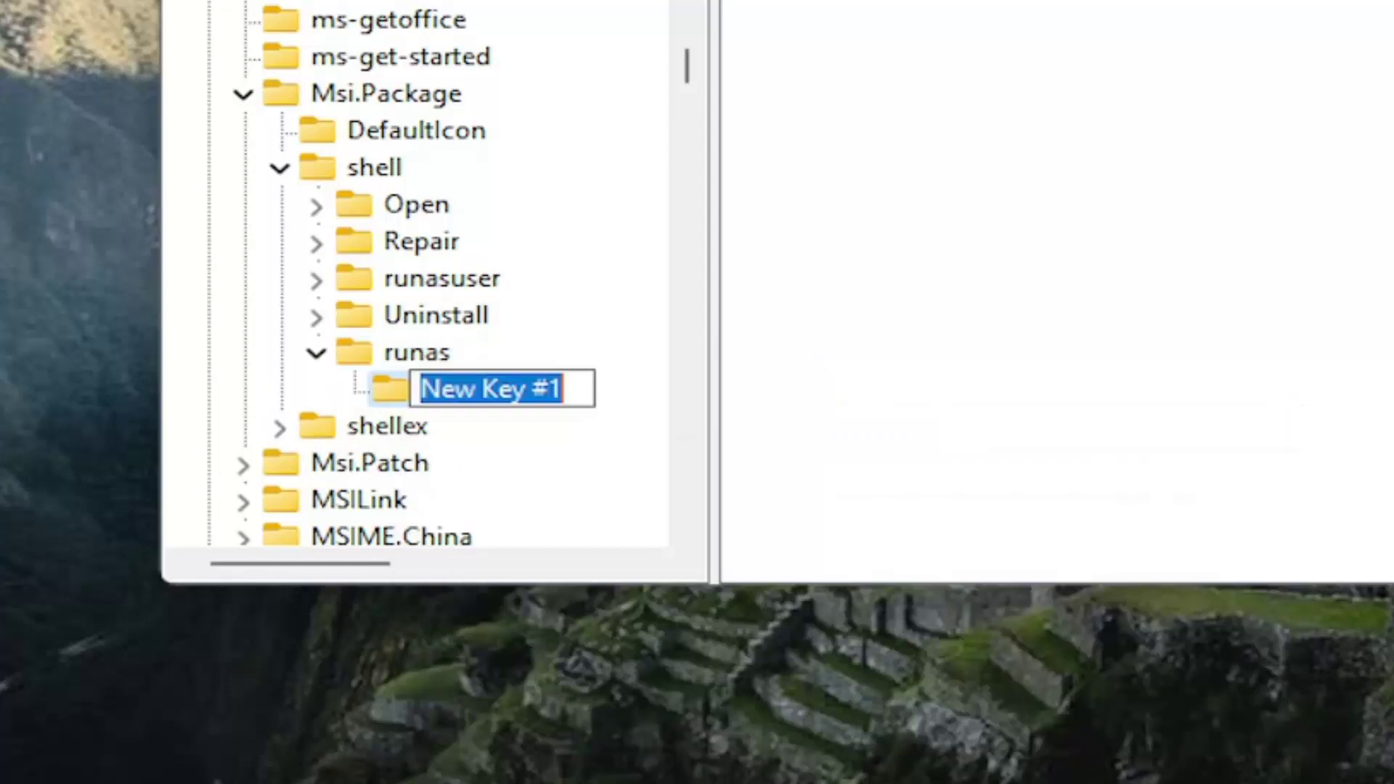
{"action": "type", "text": "command"}
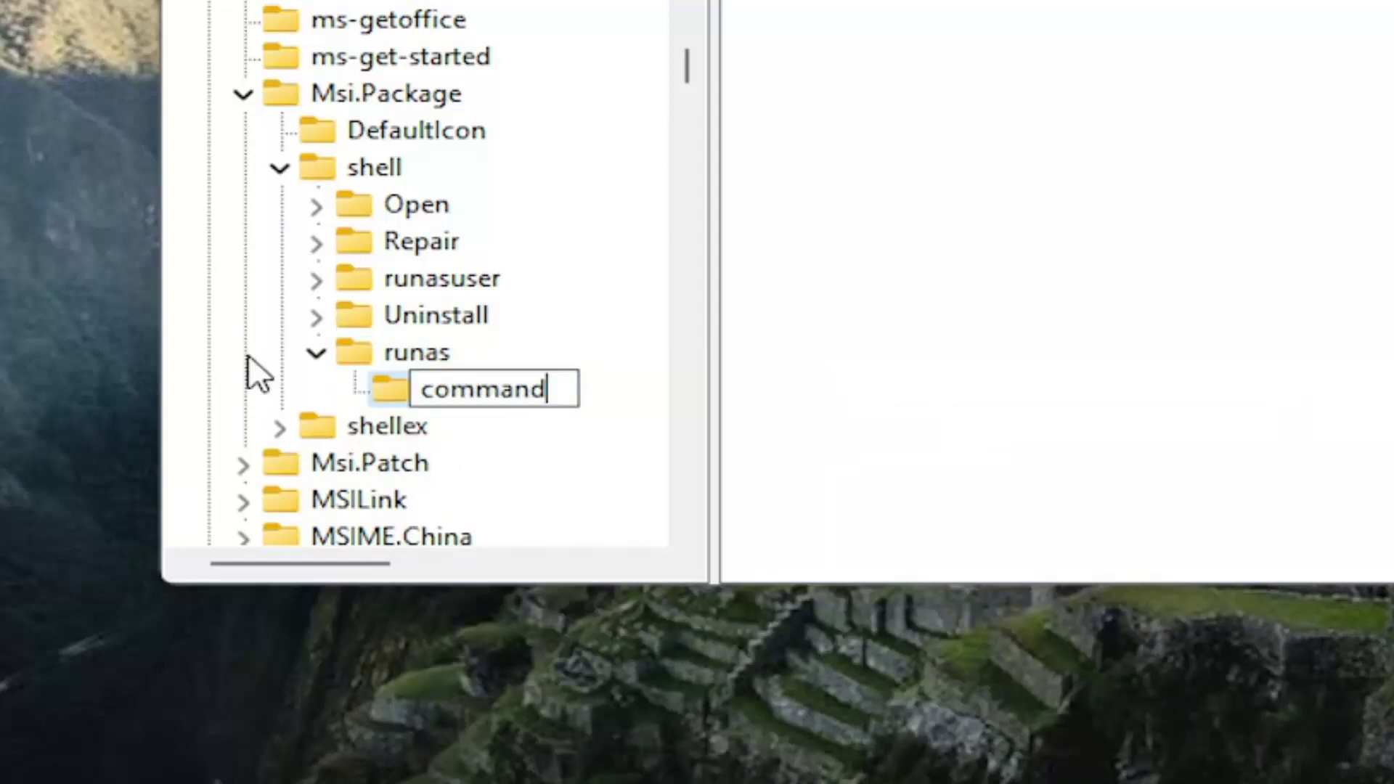
{"action": "key", "text": "Return"}
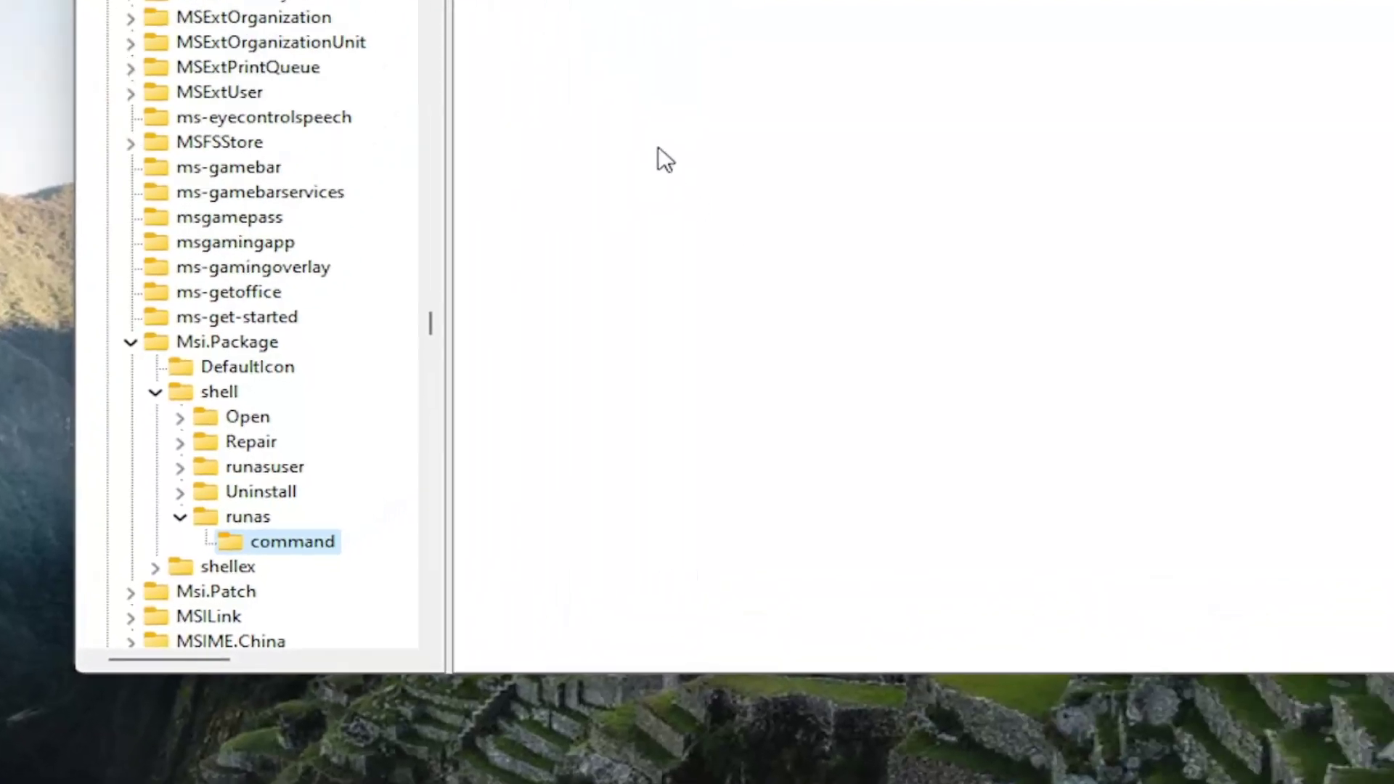
{"action": "left_click", "coordinate": [396, 159]}
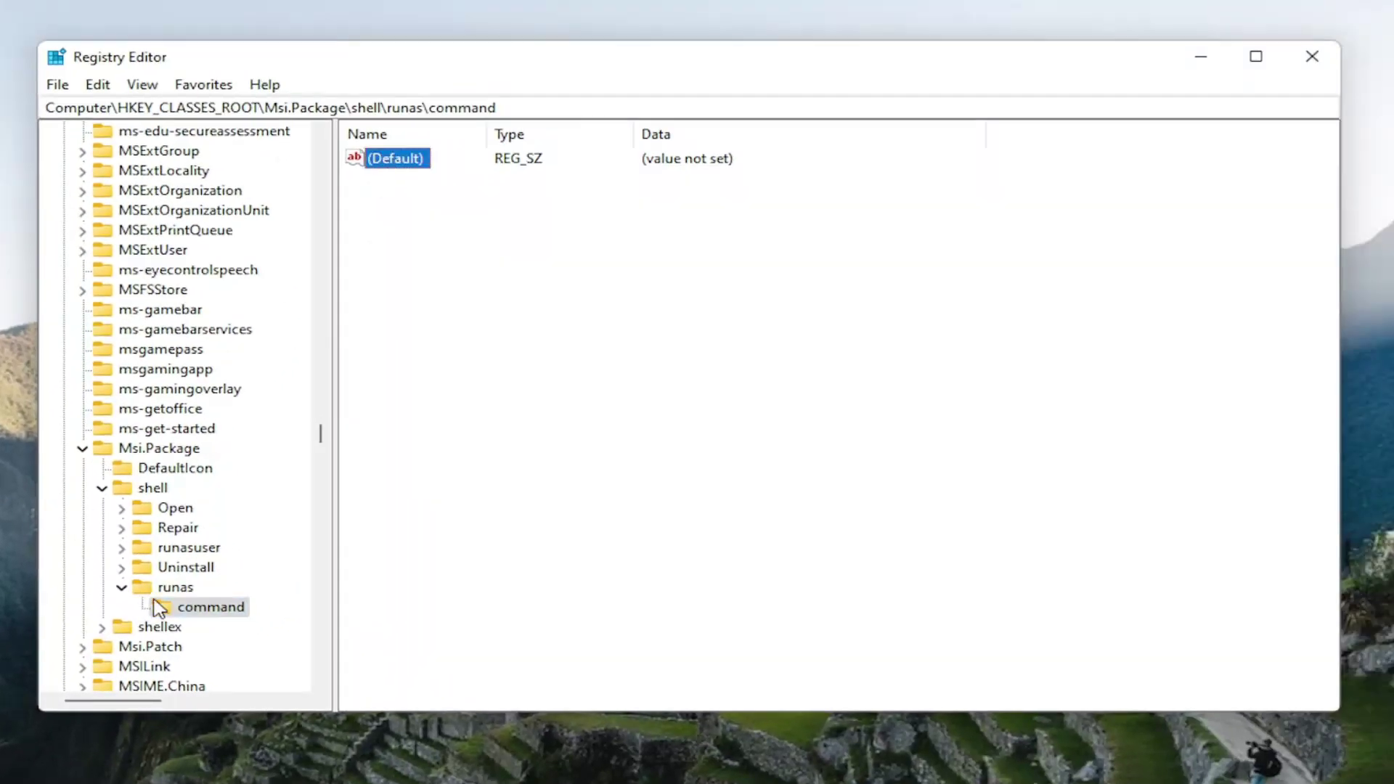
Step: Paste msiexec /i "%1" as the command key's (Default) value and save it
{"action": "double_click", "coordinate": [399, 163]}
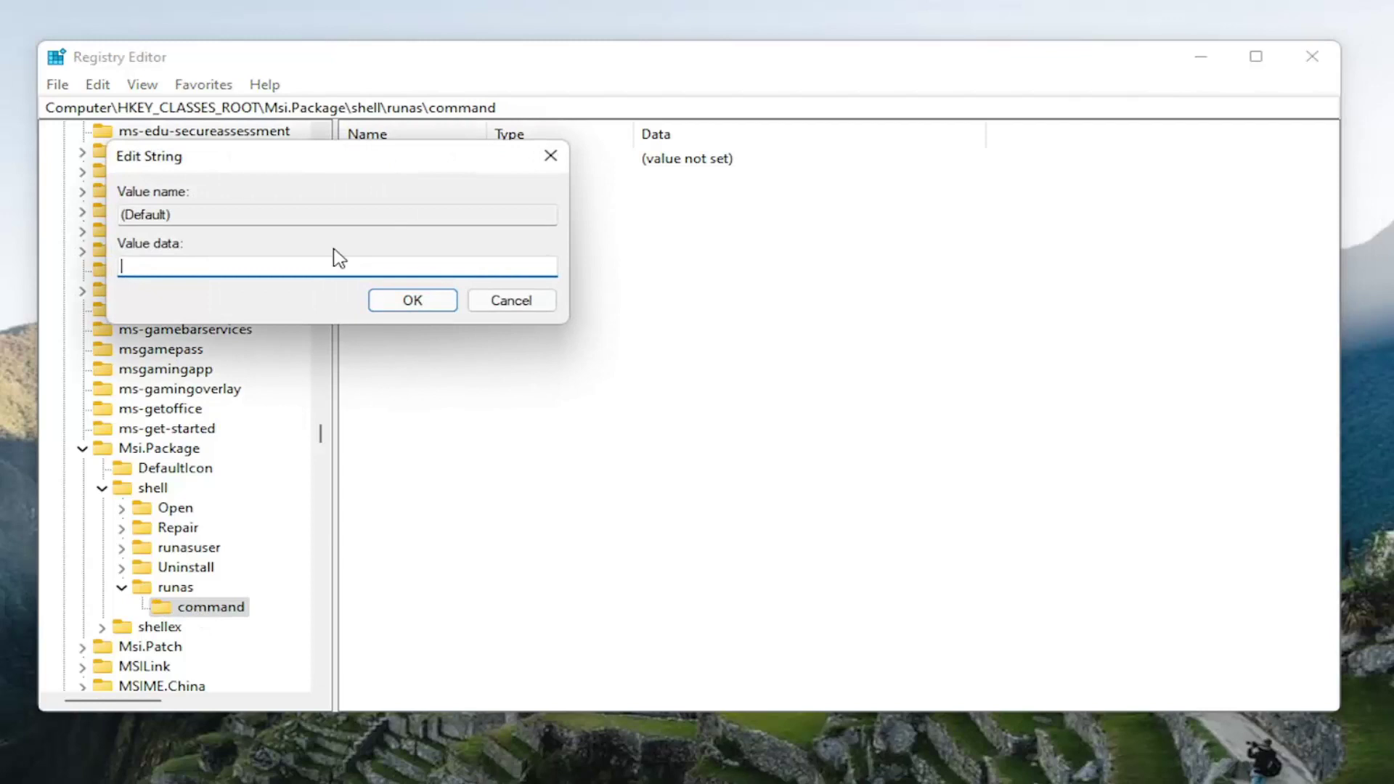
{"action": "type", "text": "msiexec /i \"%1\""}
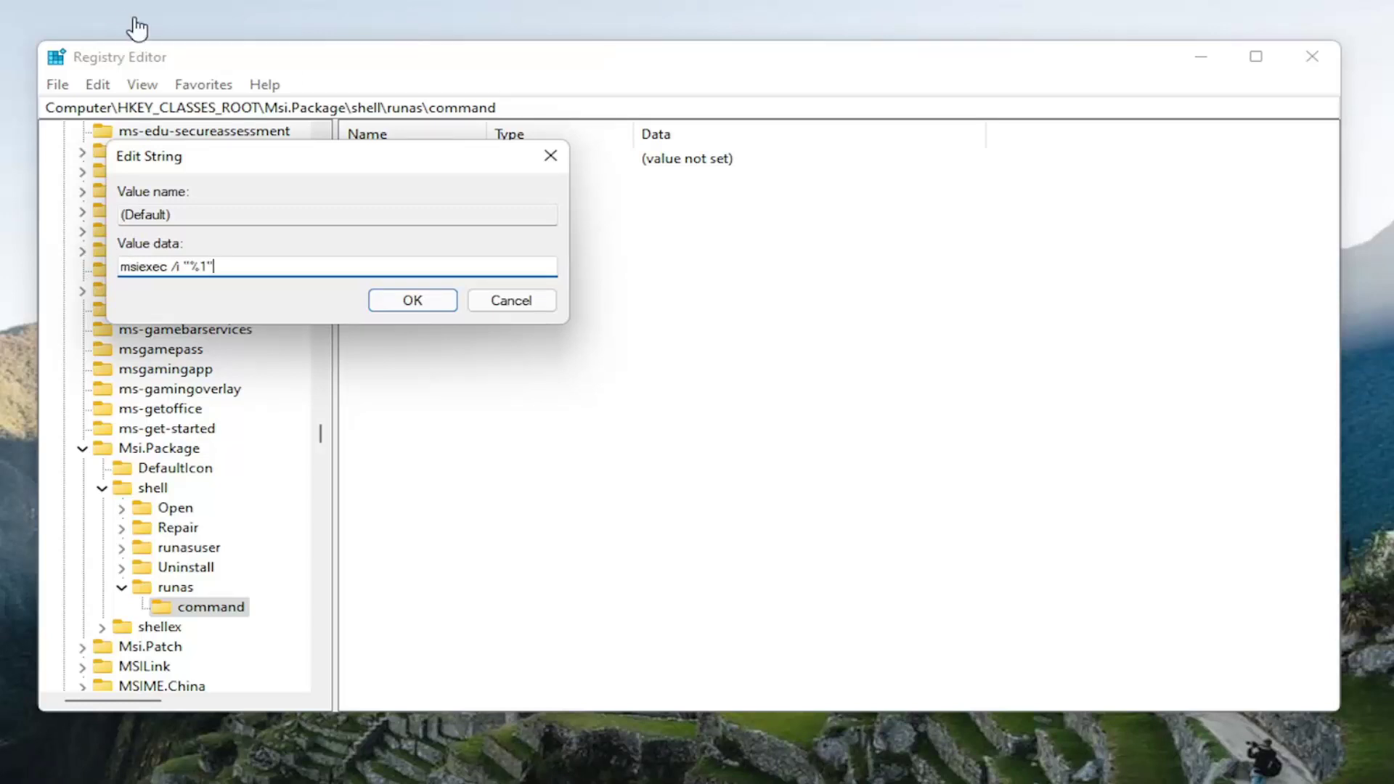
{"action": "left_click_drag", "start_coordinate": [212, 267], "coordinate": [122, 275]}
{"action": "left_click", "coordinate": [413, 300]}
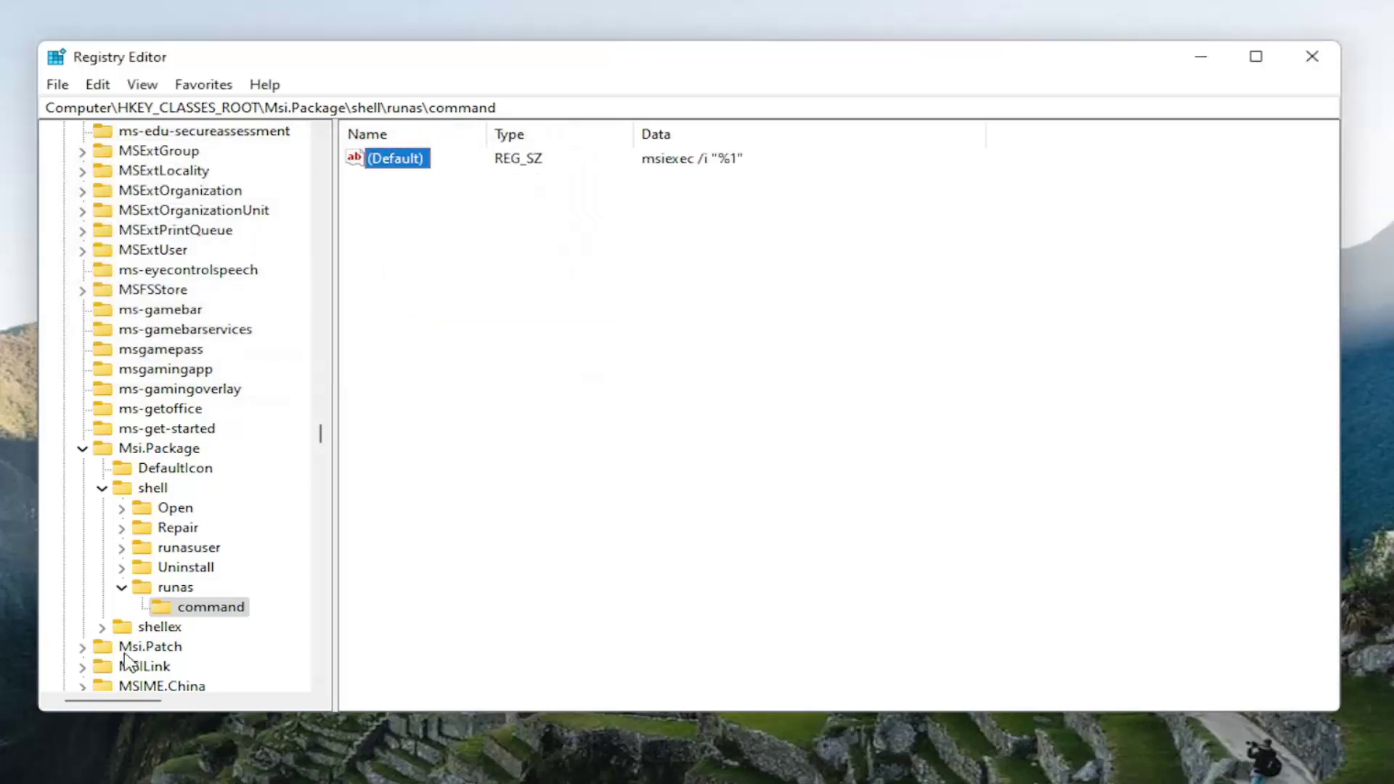
Step: Collapse runas, shell, Msi.Package and HKEY_CLASSES_ROOT back to the root hives
{"action": "left_click", "coordinate": [121, 587]}
{"action": "left_click", "coordinate": [102, 488]}
{"action": "left_click", "coordinate": [70, 450]}
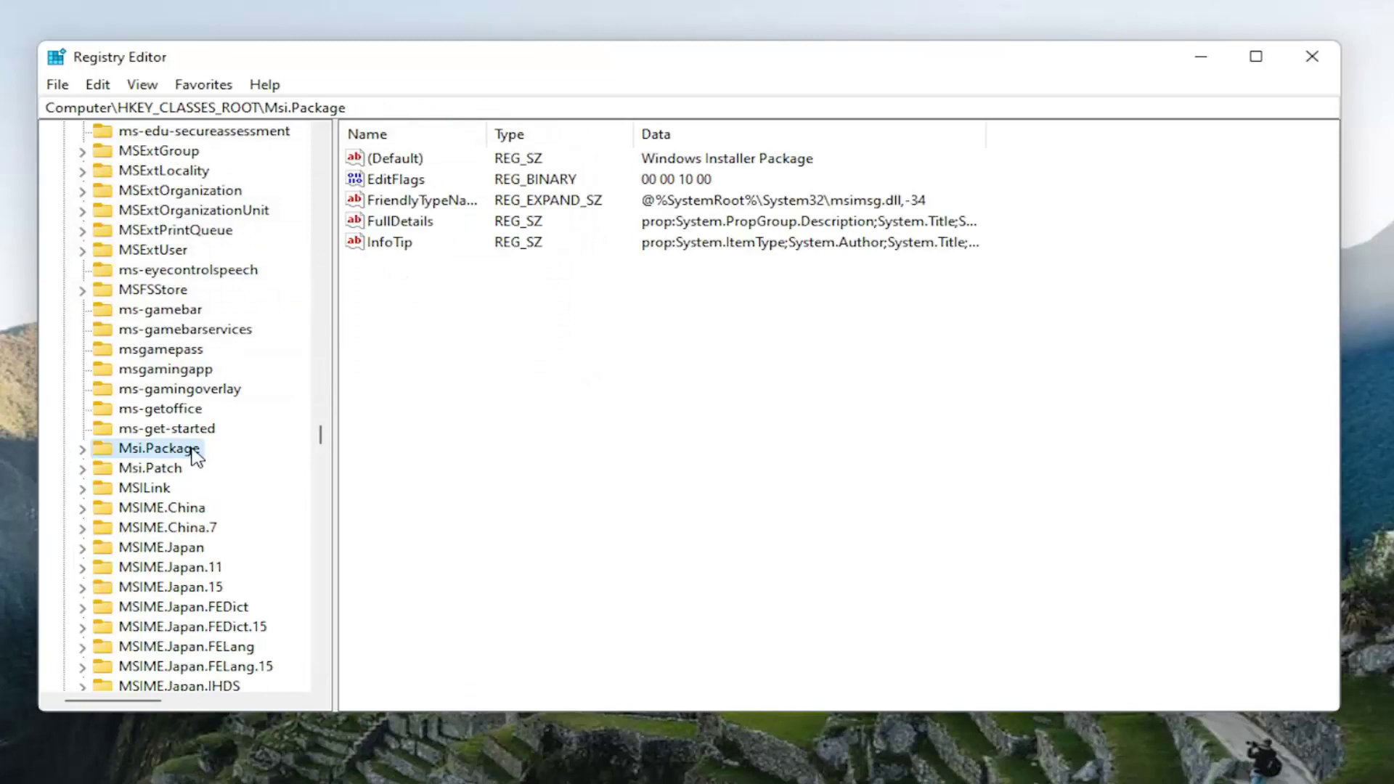
{"action": "scroll", "coordinate": [286, 442], "scroll_direction": "up", "scroll_amount": 15}
{"action": "left_click_drag", "start_coordinate": [320, 436], "coordinate": [305, 148]}
{"action": "left_click", "coordinate": [62, 151]}
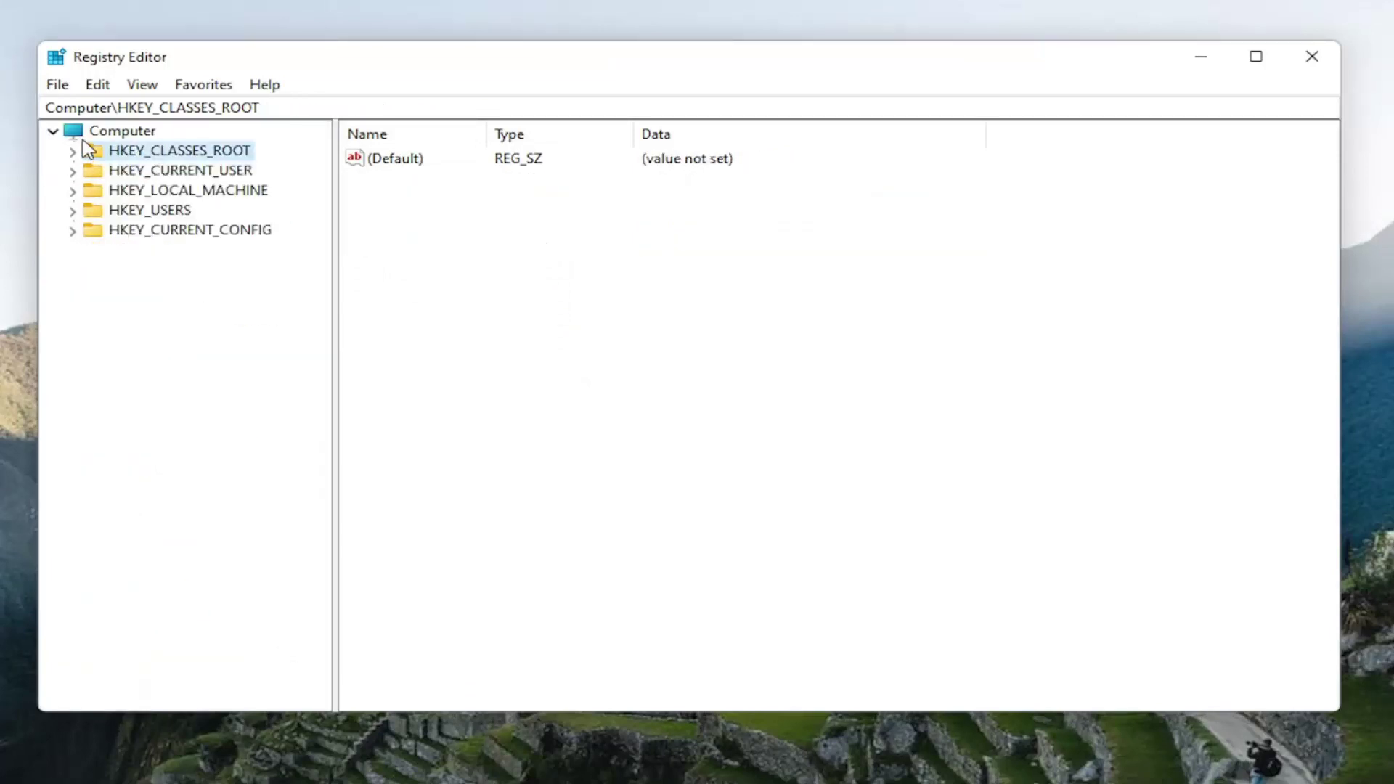